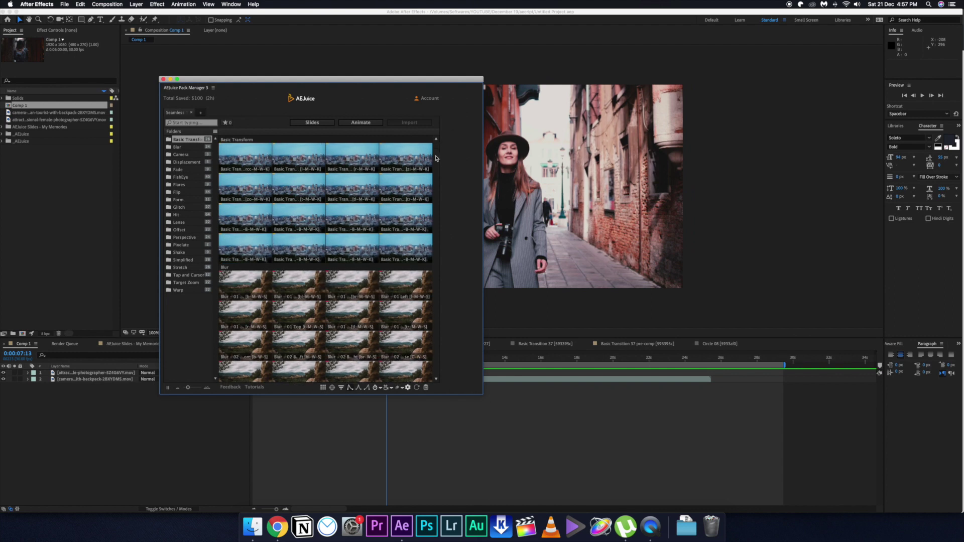
# Step: Browse the Camera, Fade and FishEye transition folders in the Seamless pack
pyautogui.click(190, 154)
pyautogui.click(190, 169)
pyautogui.click(191, 177)
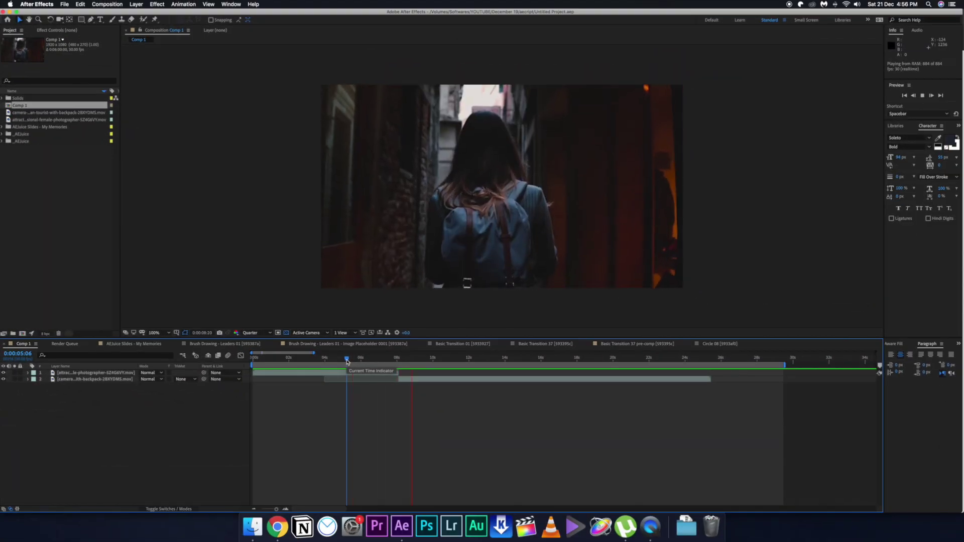
# Step: Set the current time in Comp 1 to 0:00:07:13 and open AEJuice Pack Manager 3, placed over the composition view
pyautogui.moveTo(346, 359); pyautogui.dragTo(387, 361)
pyautogui.click(231, 4)
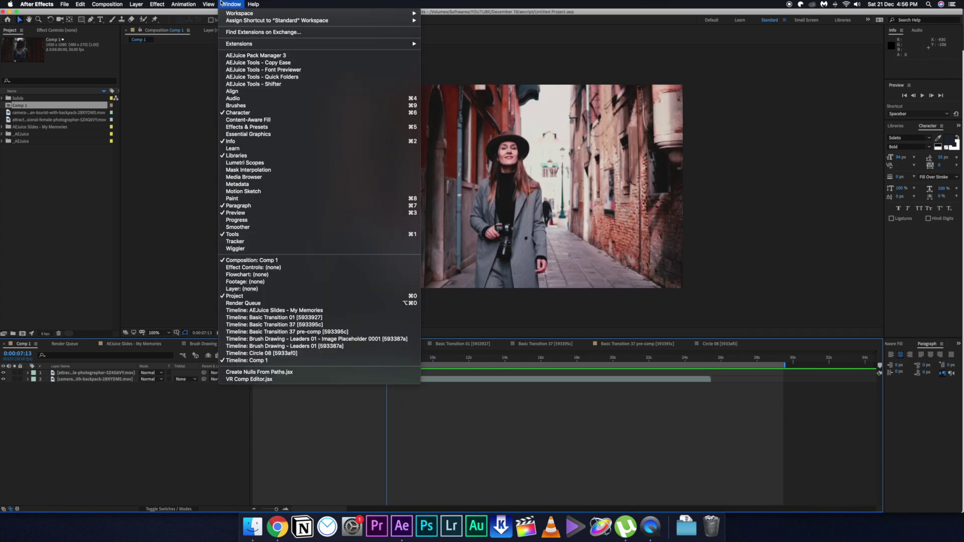
pyautogui.click(247, 55)
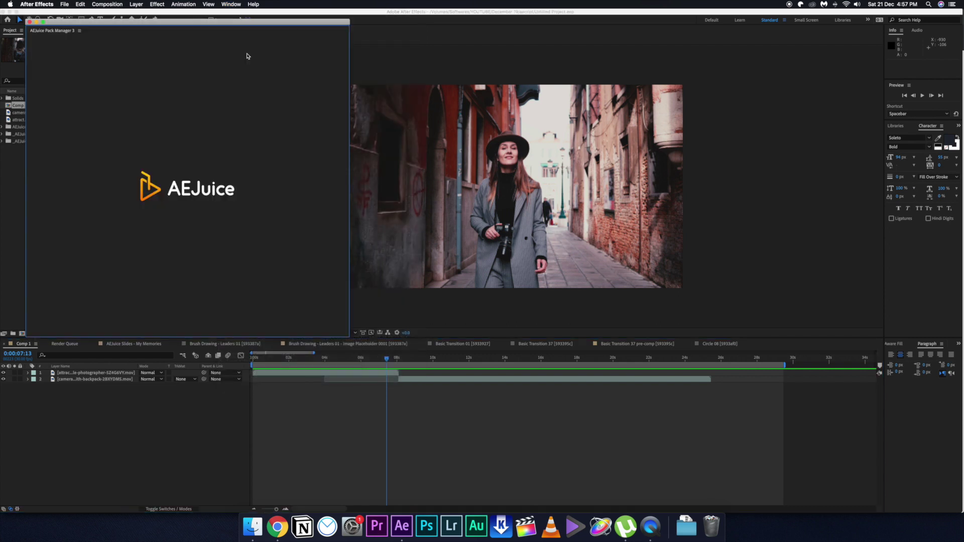
pyautogui.moveTo(186, 28); pyautogui.dragTo(323, 81)
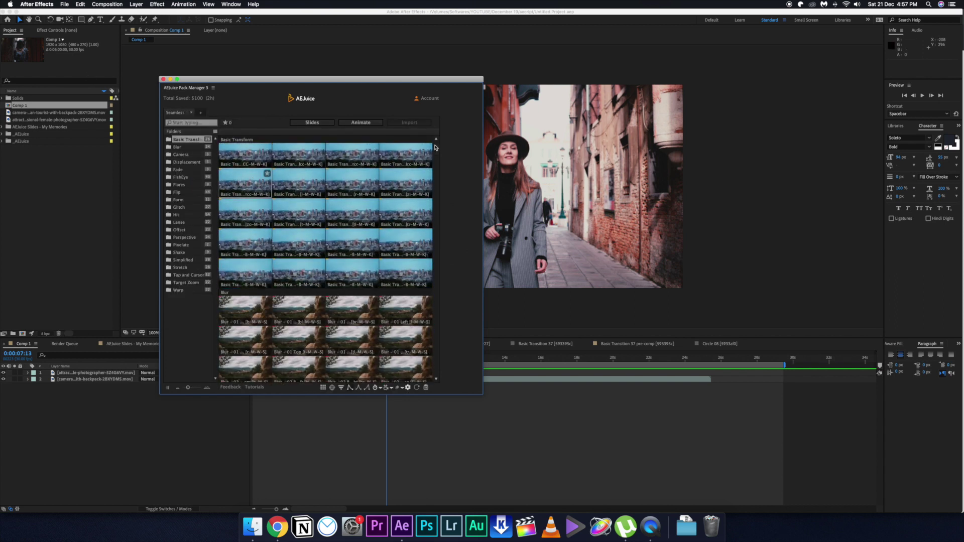
# Step: Review the Seamless transition previews from Basic Transform and Camera through FishEye, Flip, Form, Glitch, Hit and Pixelate
pyautogui.scroll(-2, 352, 211)
pyautogui.scroll(2, 435, 167)
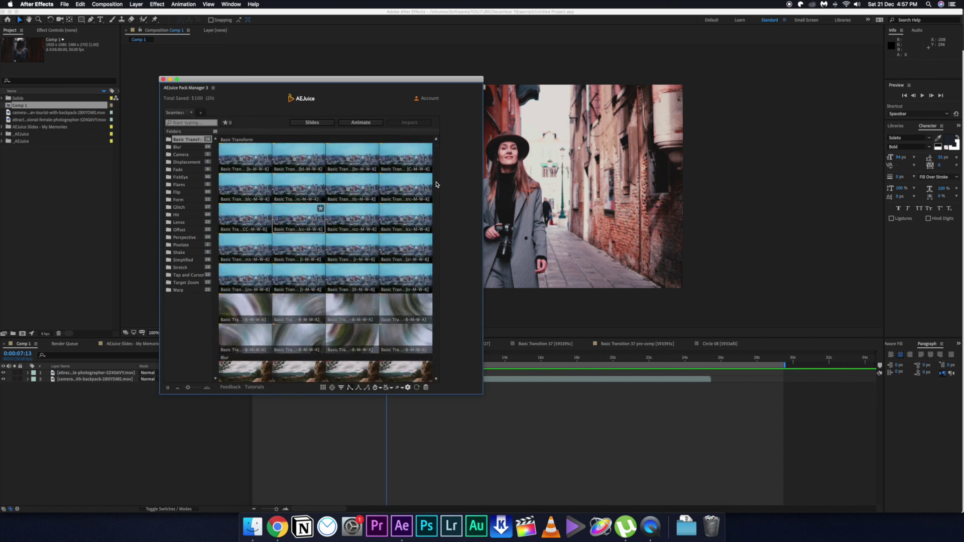
pyautogui.click(188, 154)
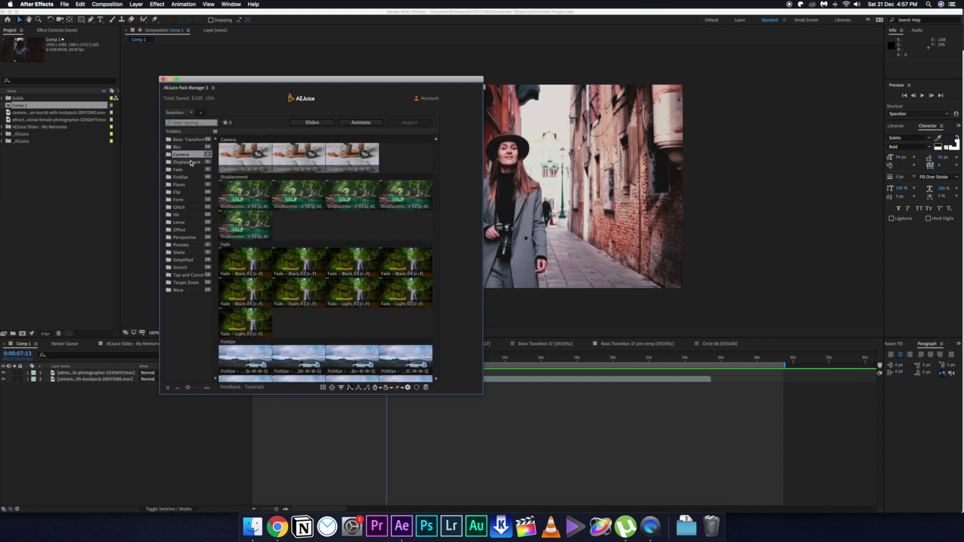
pyautogui.click(191, 178)
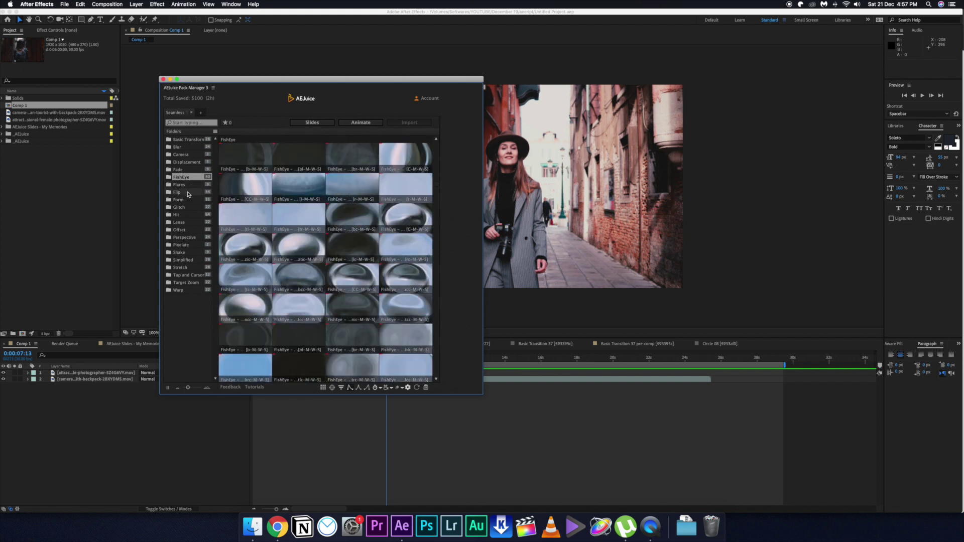
pyautogui.click(188, 195)
pyautogui.press('Down')
pyautogui.press('Down')
pyautogui.press('Down')
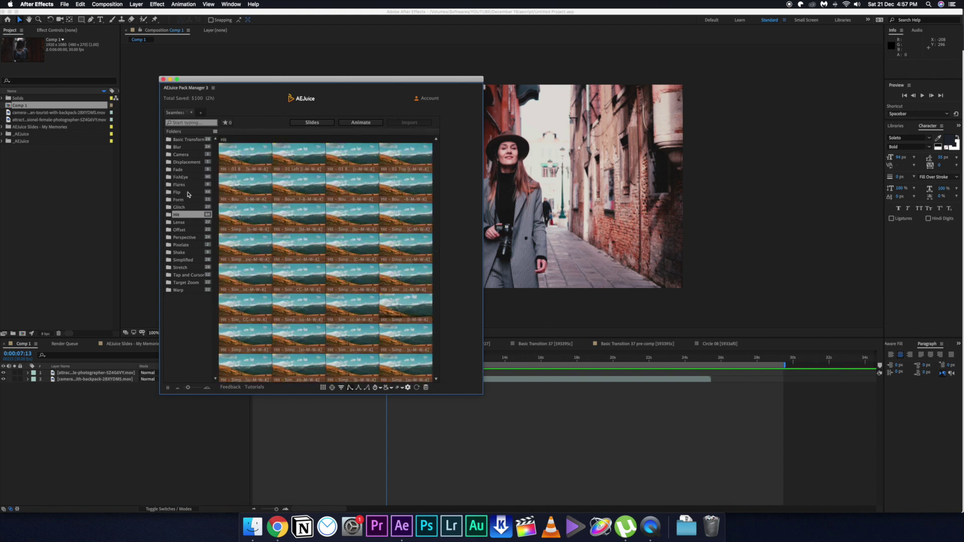
pyautogui.click(188, 193)
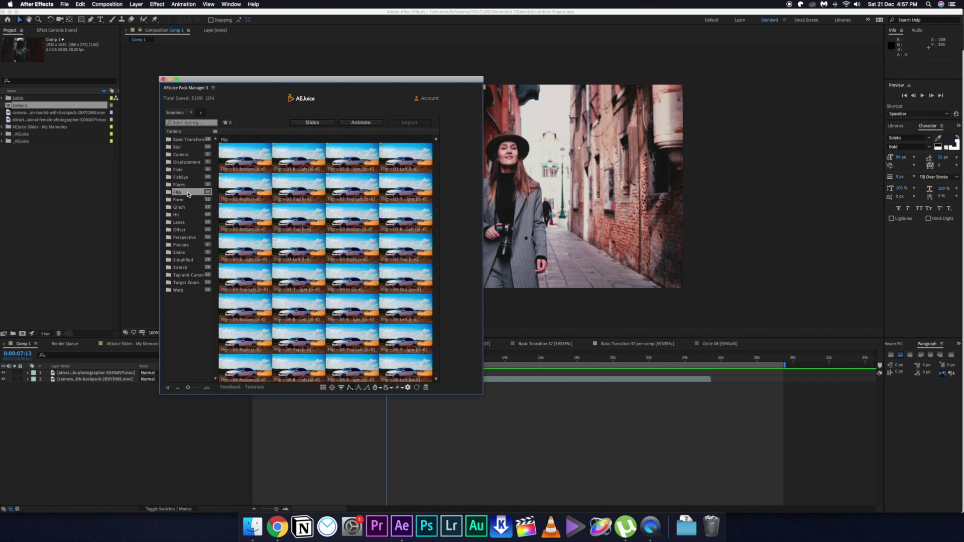
pyautogui.press('Down')
pyautogui.press('Down')
pyautogui.press('Down')
pyautogui.press('Down')
pyautogui.press('Down')
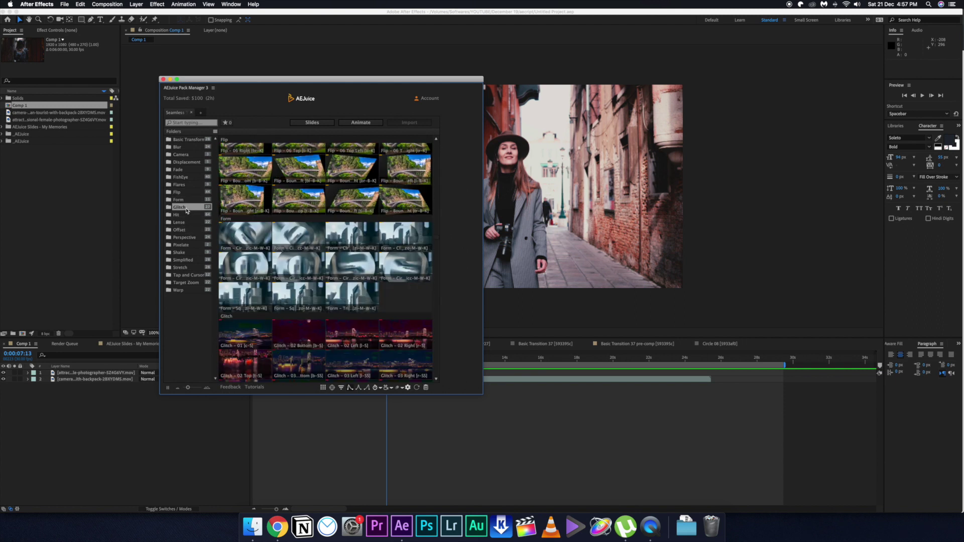
pyautogui.press('Up')
pyautogui.press('Up')
pyautogui.press('Up')
pyautogui.press('Down')
pyautogui.press('Down')
pyautogui.press('Down')
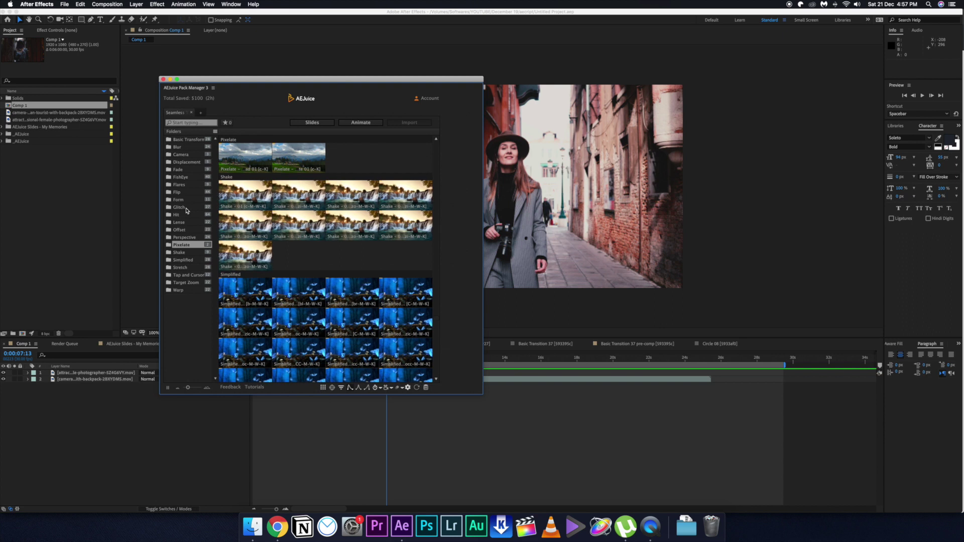
pyautogui.press('Up')
pyautogui.press('Up')
pyautogui.press('Up')
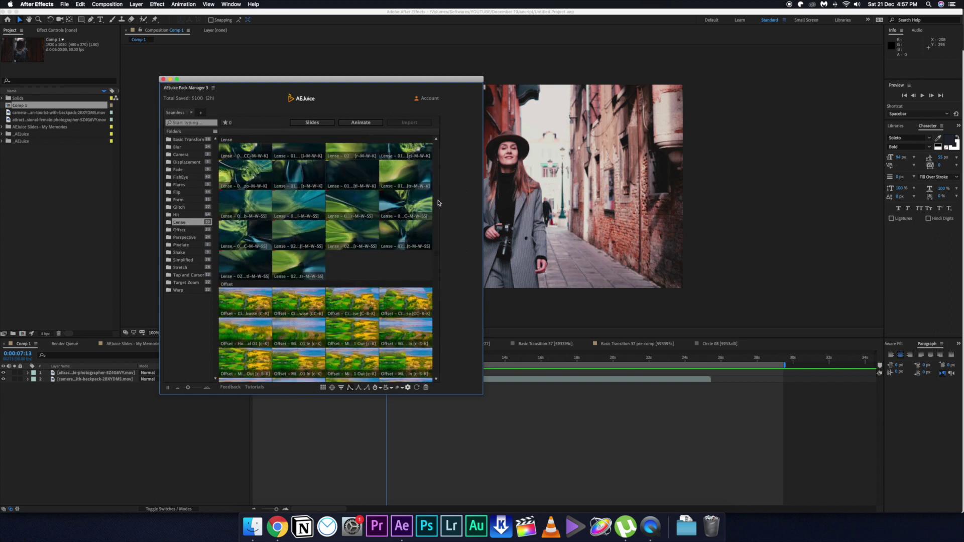
# Step: Return to the Basic Transform transitions and examine the folders down through Glitch, Hit, Offset and Perspective
pyautogui.press('Up')
pyautogui.press('Up')
pyautogui.press('Up')
pyautogui.press('Up')
pyautogui.press('Up')
pyautogui.press('Up')
pyautogui.press('Up')
pyautogui.press('Up')
pyautogui.press('Up')
pyautogui.press('Up')
pyautogui.press('Up')
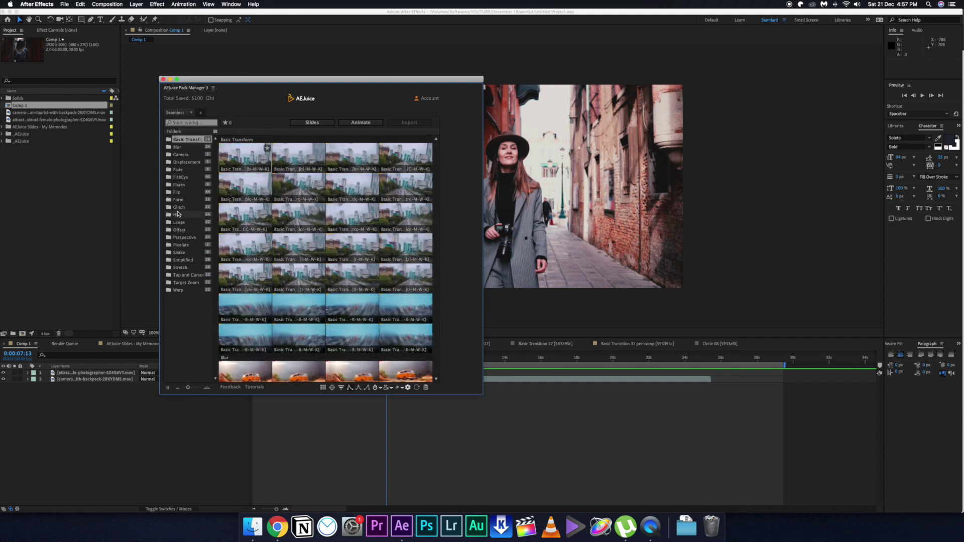
pyautogui.press('Down')
pyautogui.press('Down')
pyautogui.press('Down')
pyautogui.press('Down')
pyautogui.press('Down')
pyautogui.press('Down')
pyautogui.press('Down')
pyautogui.press('Down')
pyautogui.press('Down')
pyautogui.press('Down')
pyautogui.press('Down')
pyautogui.press('Up')
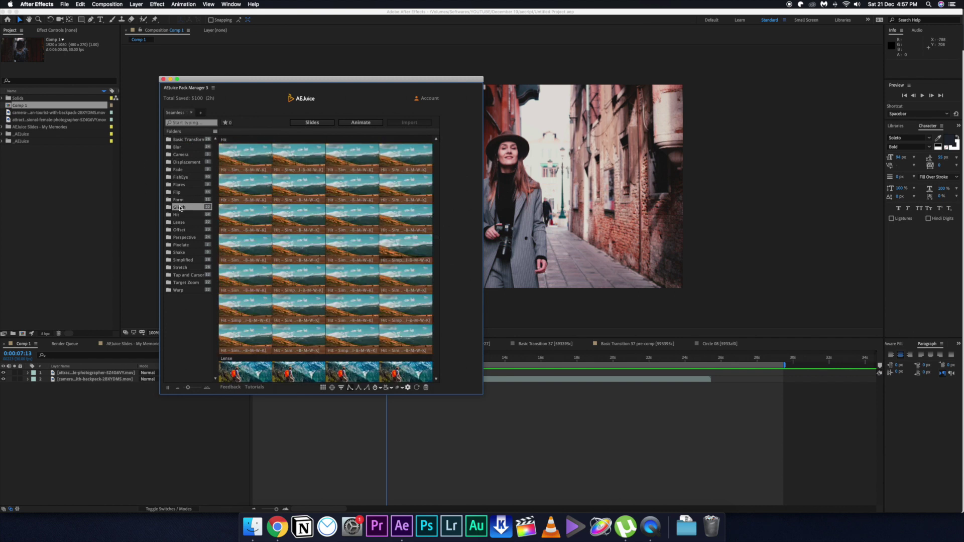
pyautogui.press('Down')
pyautogui.press('Down')
pyautogui.press('Down')
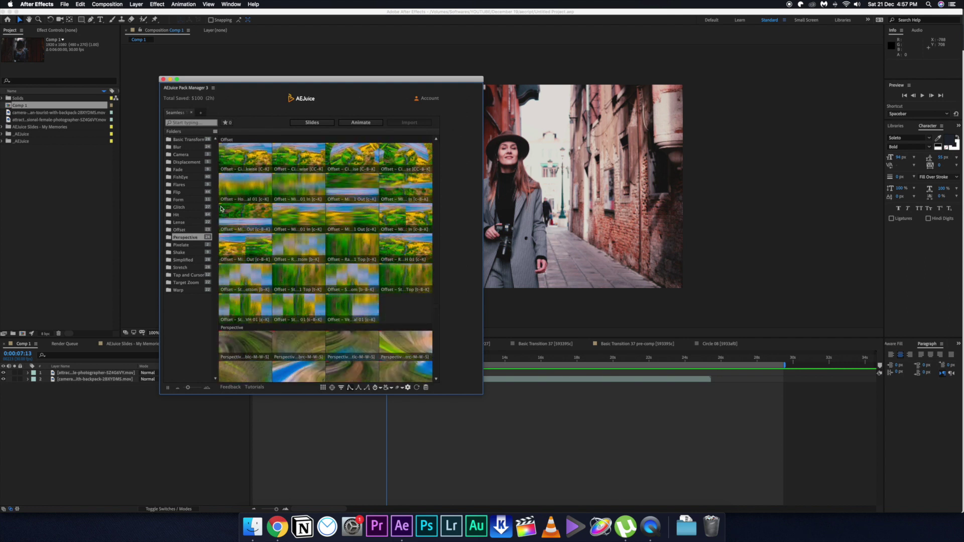
pyautogui.press('Up')
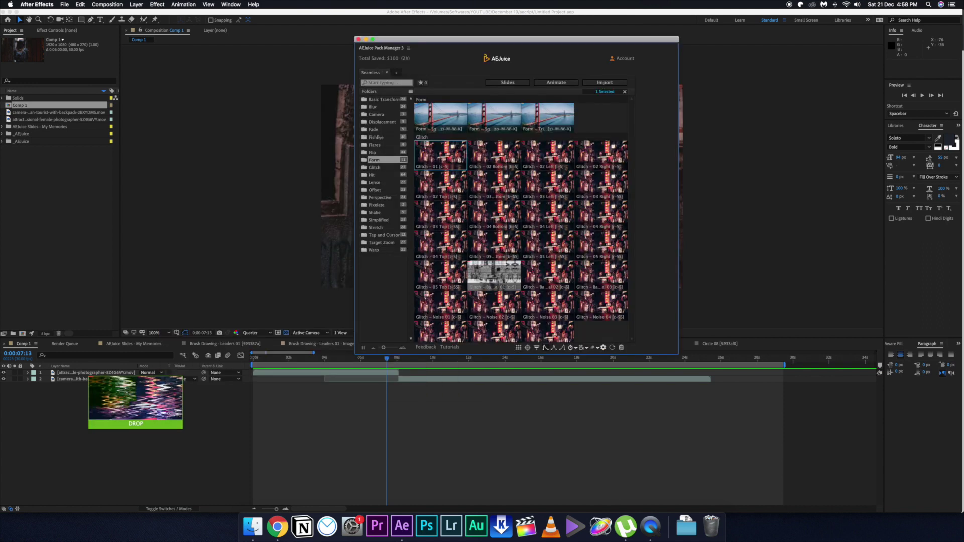
# Step: Add the Glitch - 01 transition above the two clips in the Comp 1 timeline
pyautogui.moveTo(100, 391); pyautogui.dragTo(87, 374)
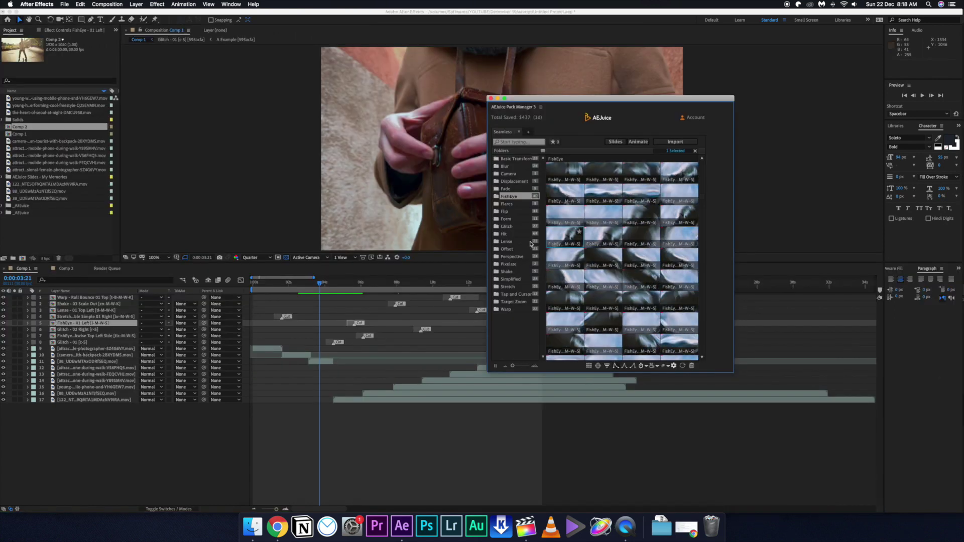
# Step: Add the FishEye - 02 Clockwise Center Scale In transition to Comp 1 and shift it toward the cut before the third clip
pyautogui.moveTo(565, 236); pyautogui.dragTo(363, 346)
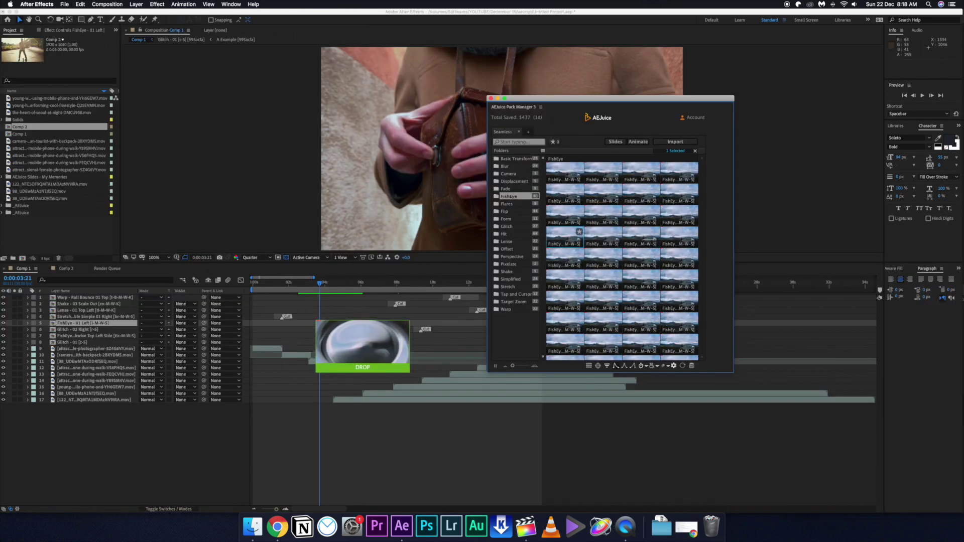
pyautogui.moveTo(316, 322); pyautogui.dragTo(312, 324)
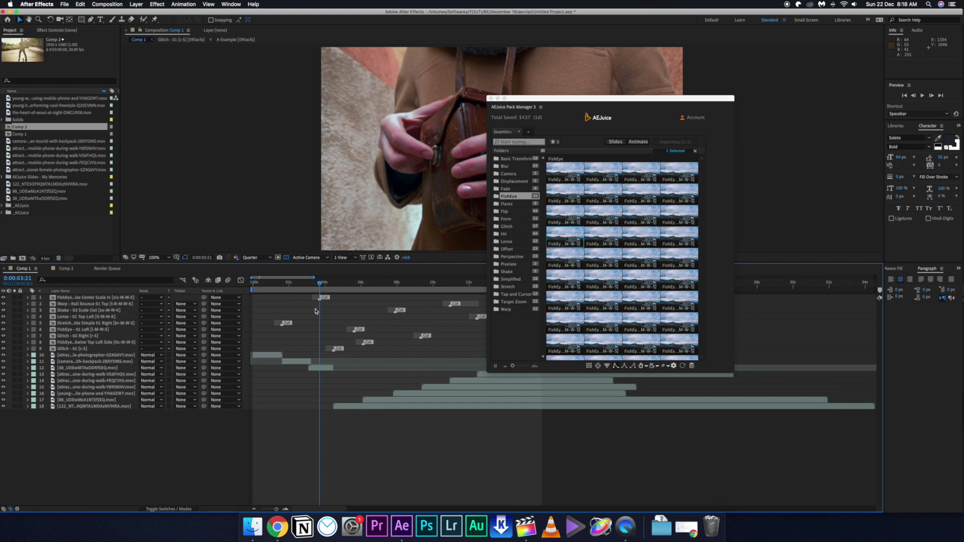
pyautogui.click(312, 293)
pyautogui.moveTo(311, 293); pyautogui.dragTo(310, 297)
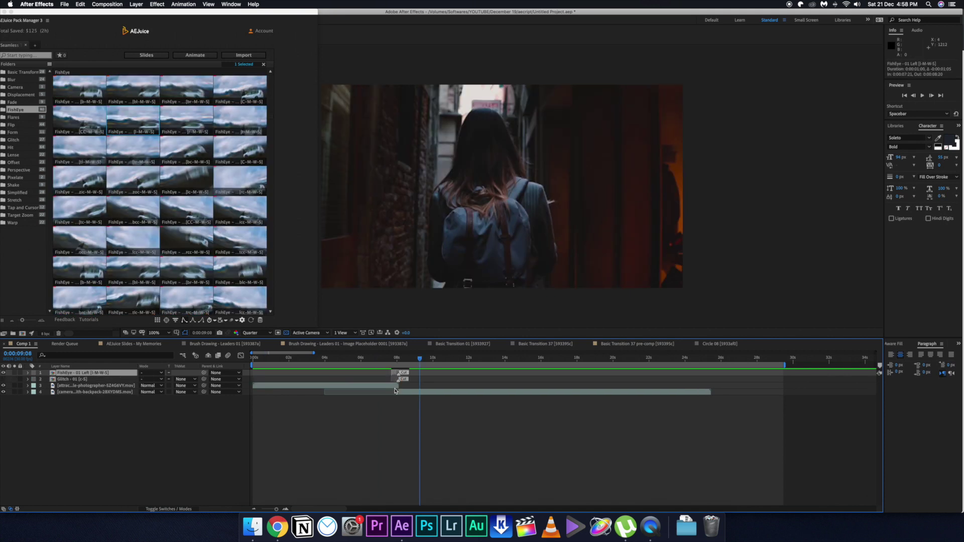
pyautogui.click(387, 360)
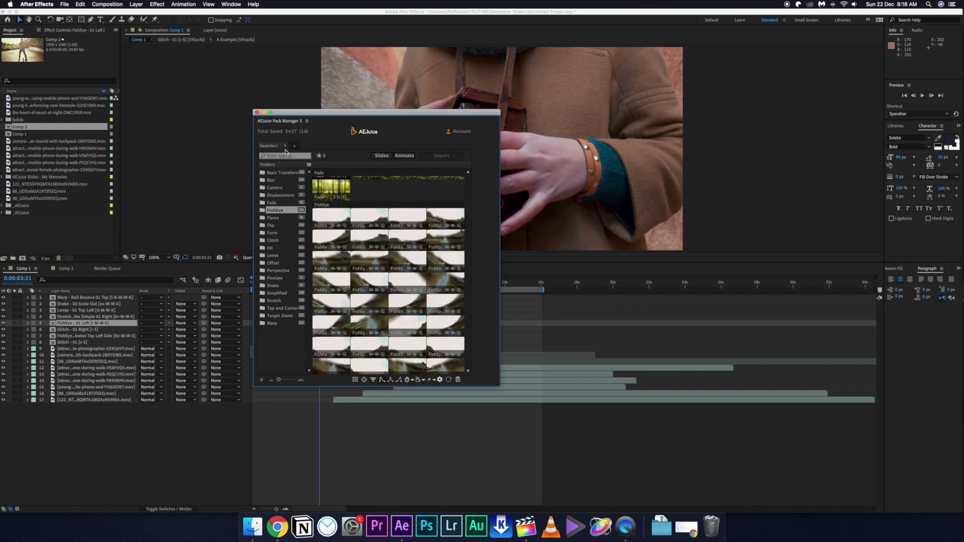
# Step: Place the FishEye - 02 Clockwise Center Scale In transition over the cut between the backpack clip and the handbag clip at 0:00:03:07
pyautogui.moveTo(277, 140); pyautogui.dragTo(513, 135)
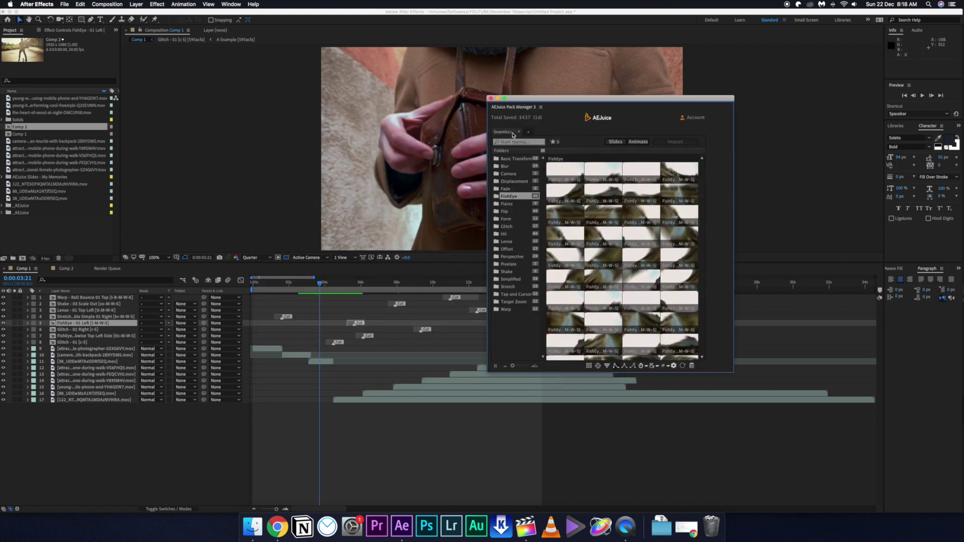
pyautogui.moveTo(572, 244); pyautogui.dragTo(572, 245)
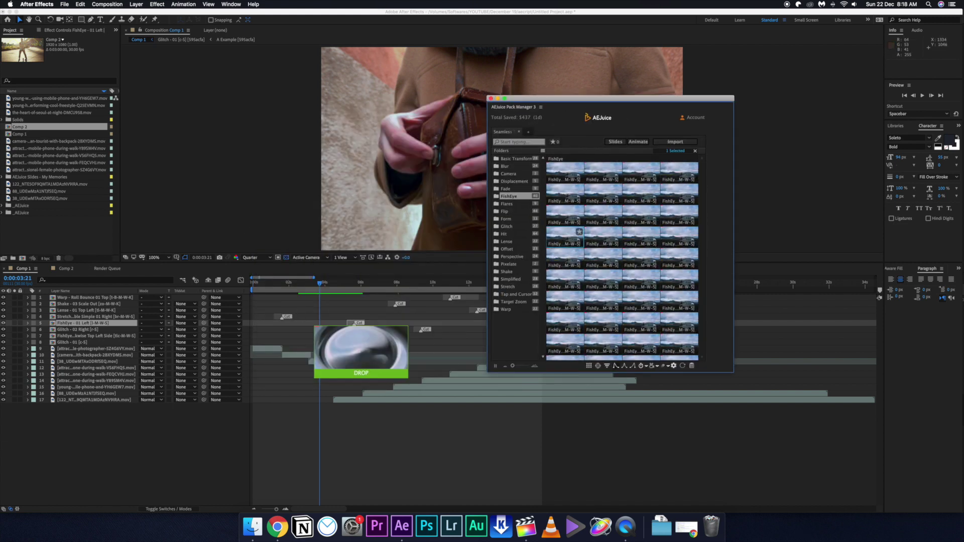
pyautogui.moveTo(361, 352); pyautogui.dragTo(351, 347)
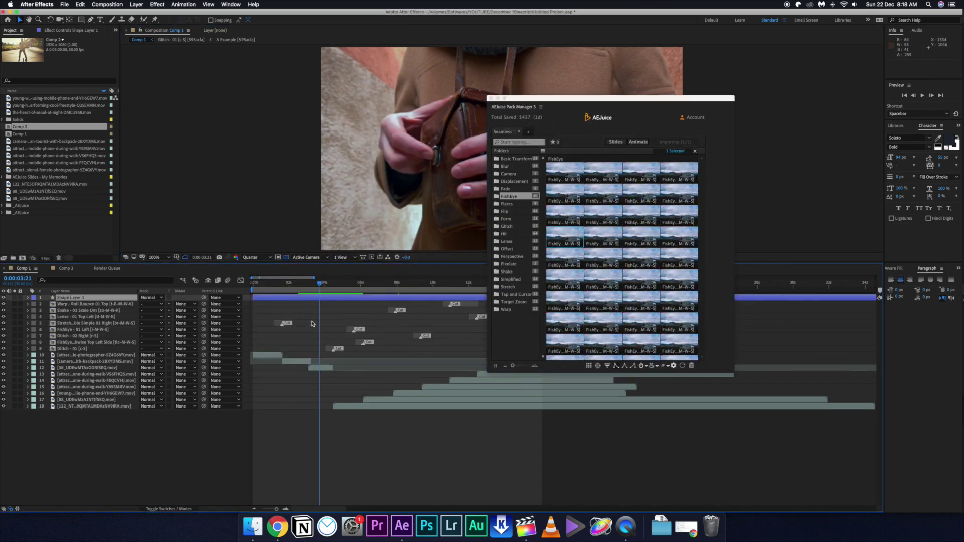
pyautogui.click(311, 290)
pyautogui.moveTo(316, 299); pyautogui.dragTo(308, 308)
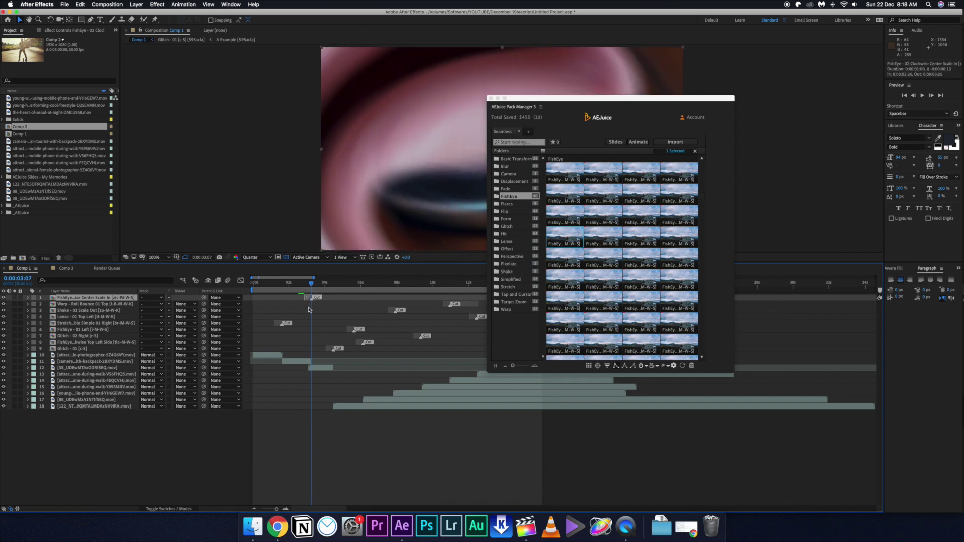
# Step: Preview the FishEye transition in Comp 1, starting playback from 0:00:02:22
pyautogui.click(301, 284)
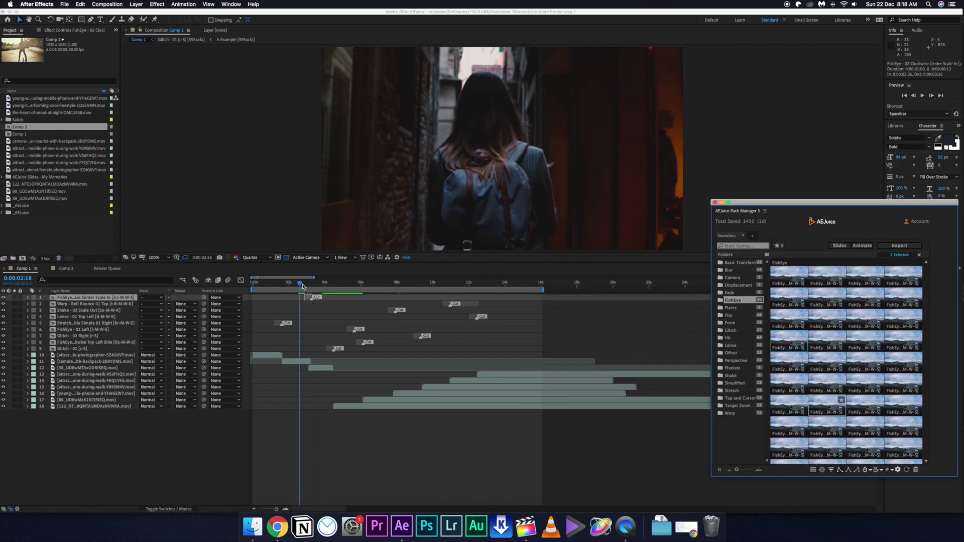
pyautogui.click(303, 286)
pyautogui.press('space')
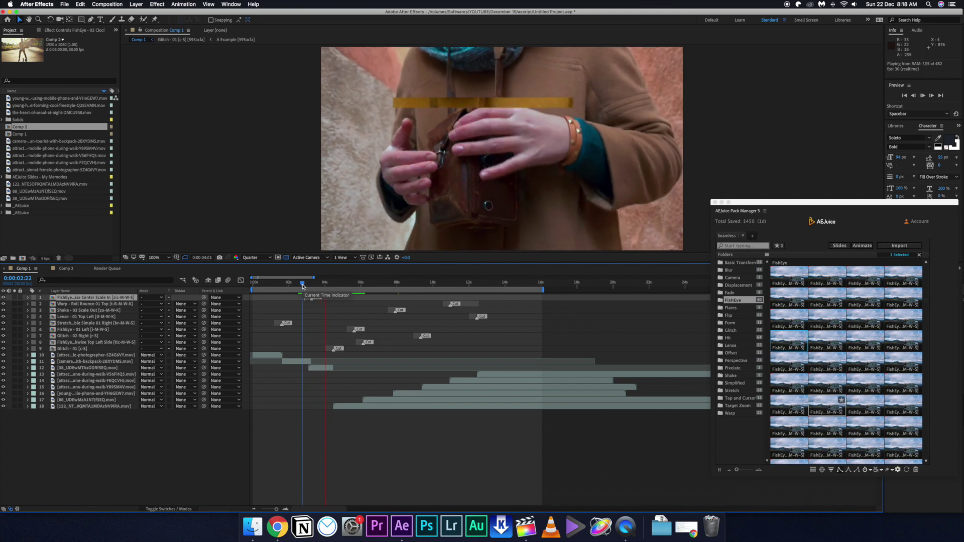
pyautogui.press('space')
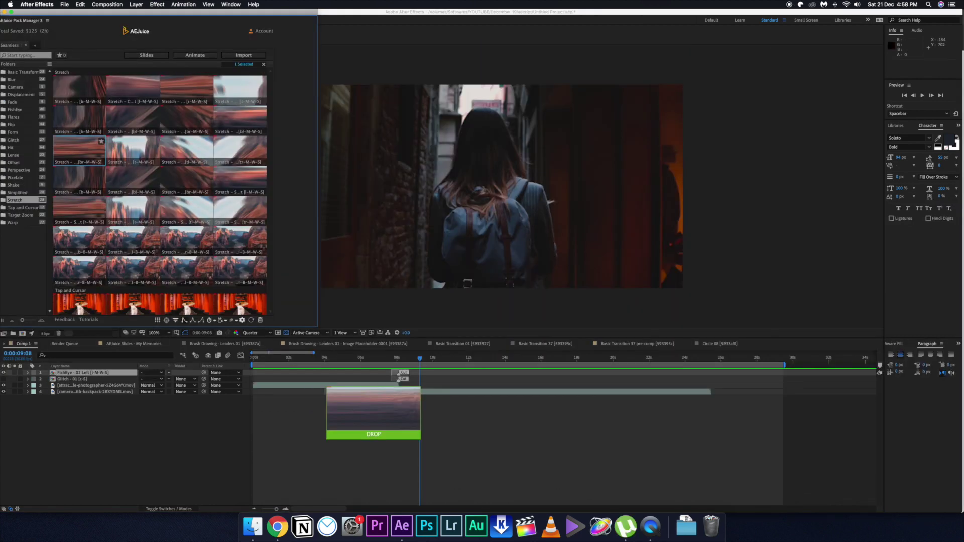
# Step: Add the Stretch Simple 01 Right transition over the cut between the two clips and play it back from 0:00:06:24
pyautogui.moveTo(374, 402); pyautogui.dragTo(375, 371)
pyautogui.press('space')
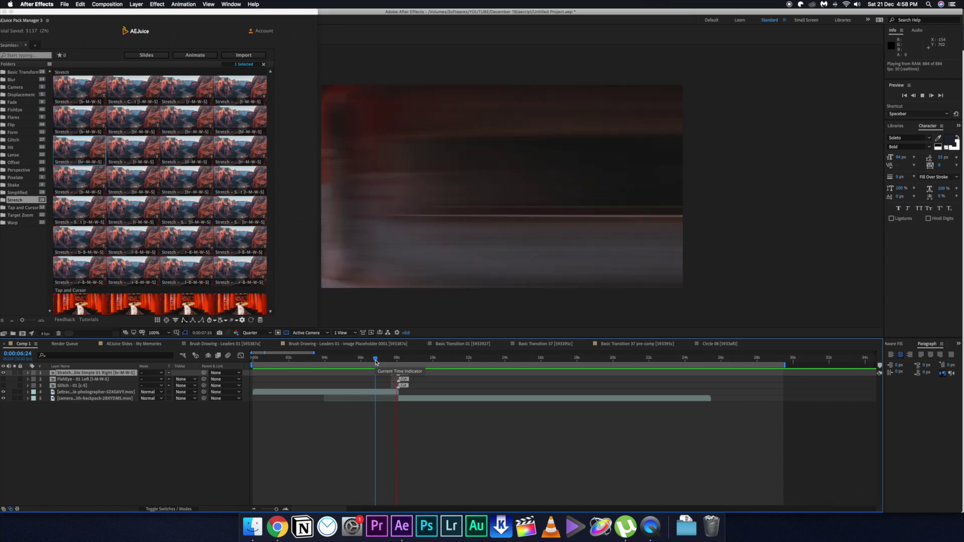
pyautogui.moveTo(375, 361); pyautogui.dragTo(391, 360)
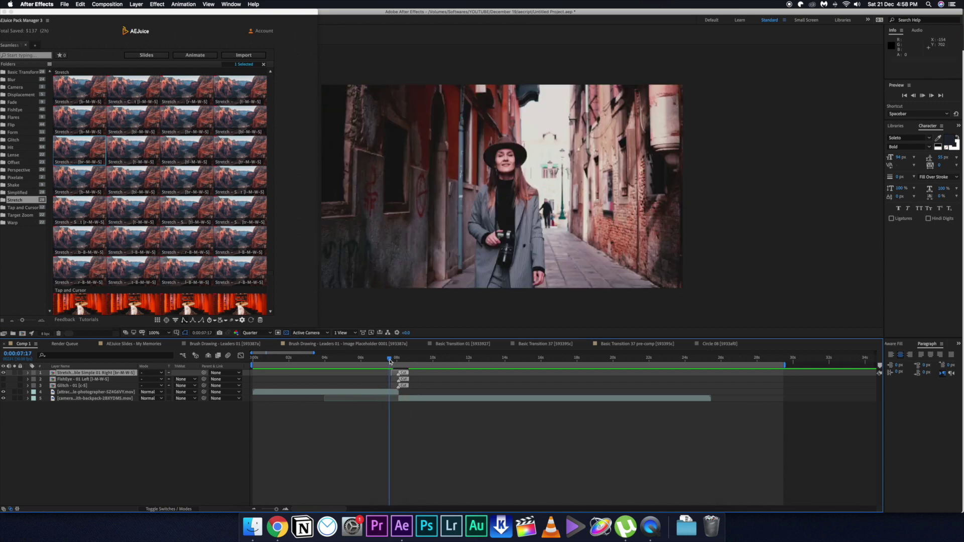
pyautogui.moveTo(391, 361); pyautogui.dragTo(375, 361)
pyautogui.press('space')
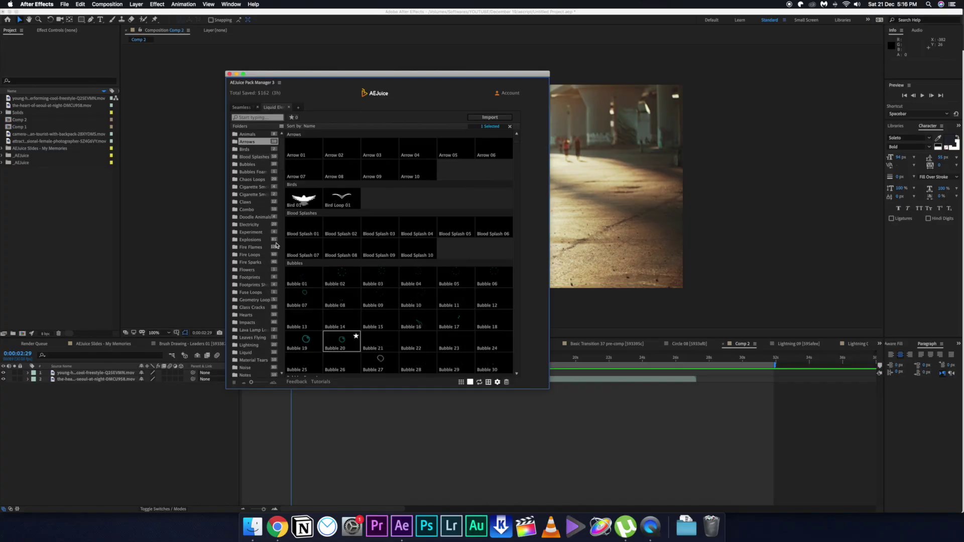
# Step: Browse the Liquid Elements categories from Blood Splashes through Chaos Loops, Claws, Experiment, Fire Loops and Footprints to Lightning
pyautogui.click(254, 157)
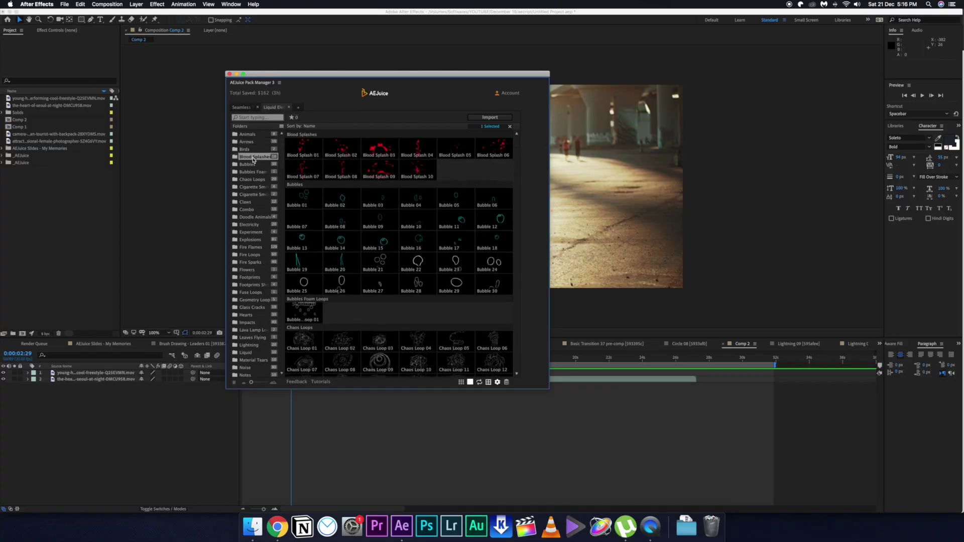
pyautogui.click(250, 180)
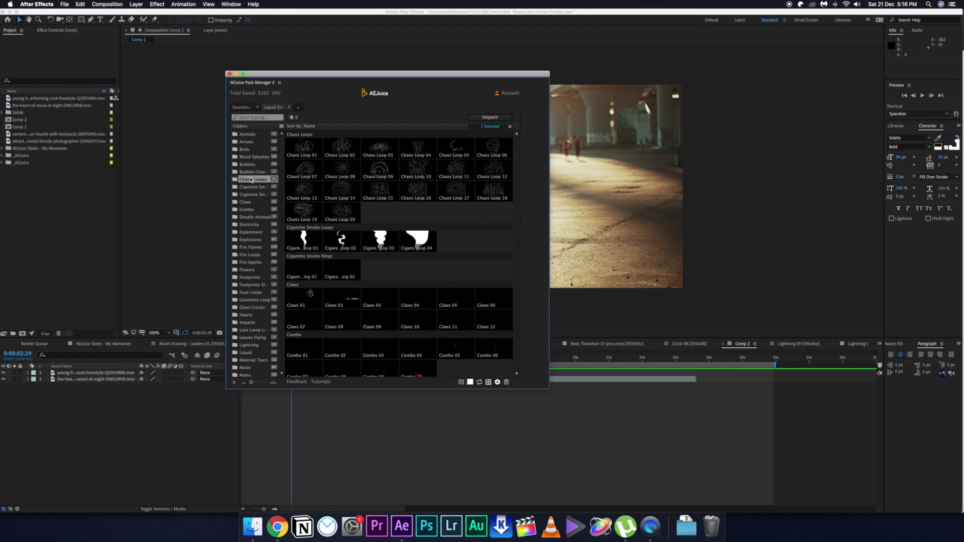
pyautogui.click(250, 189)
pyautogui.click(250, 203)
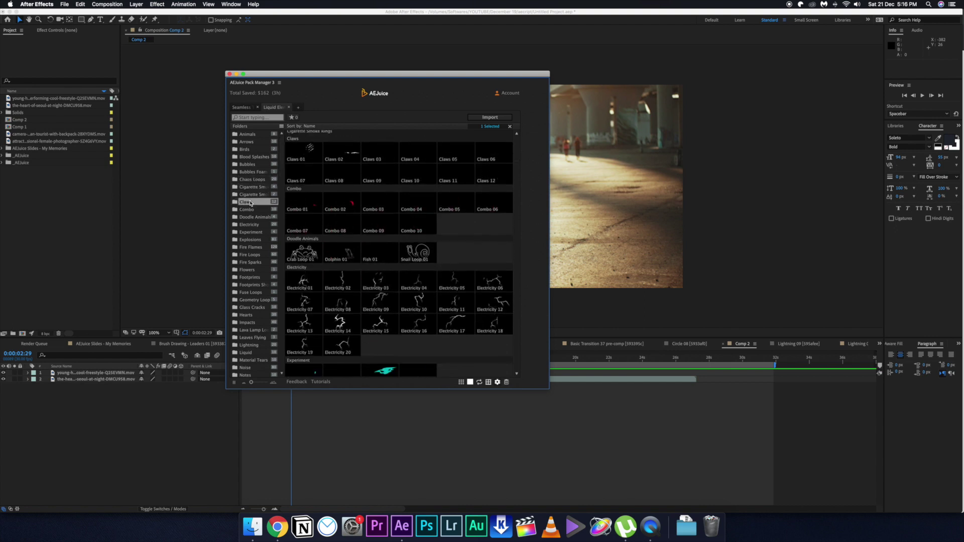
pyautogui.click(251, 233)
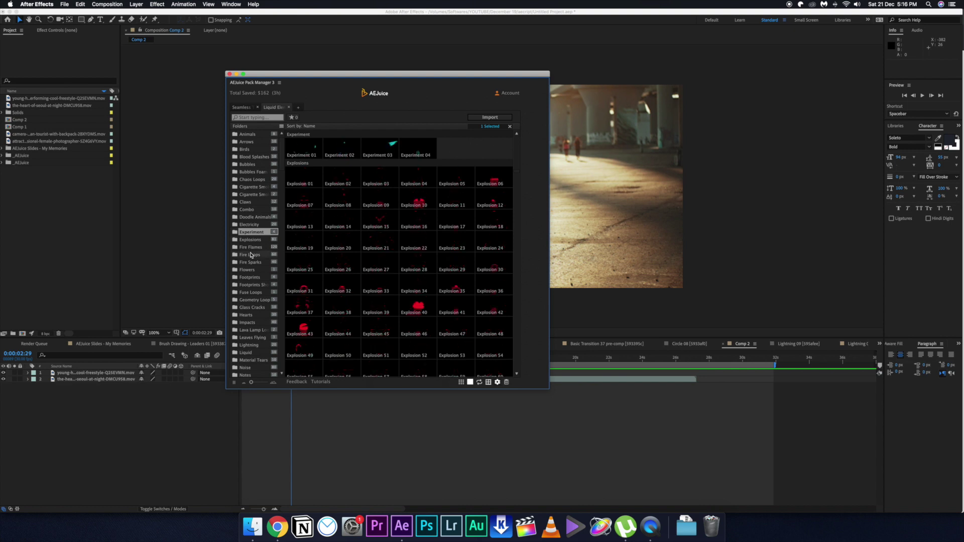
pyautogui.click(250, 255)
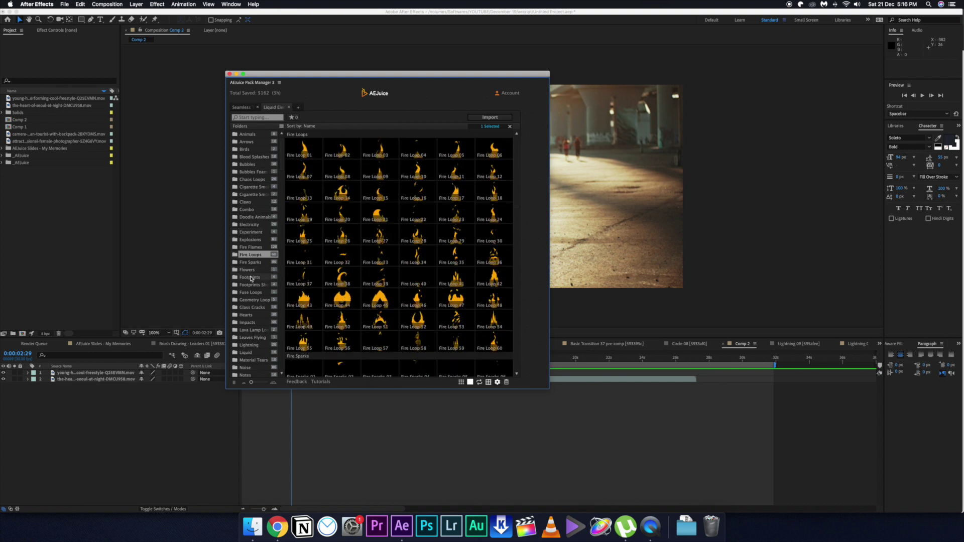
pyautogui.click(251, 278)
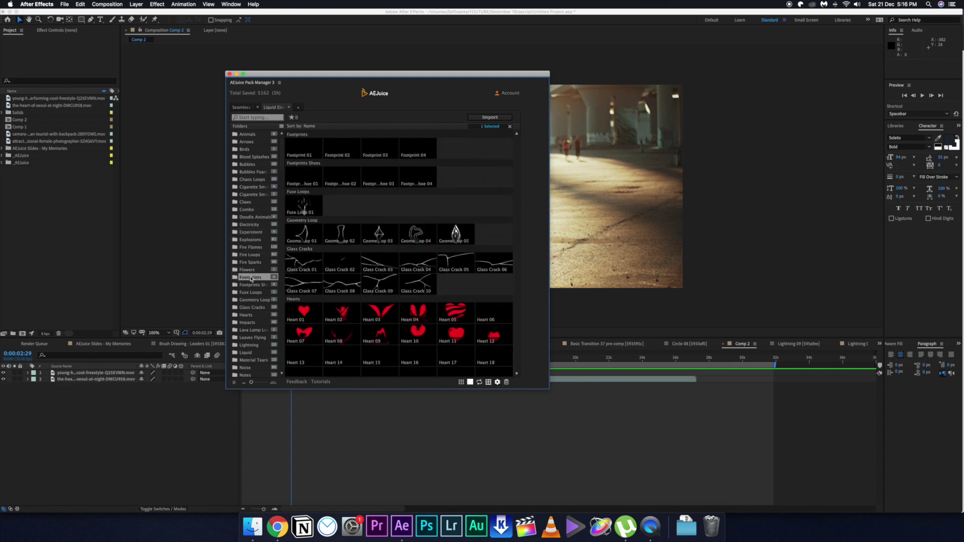
pyautogui.click(254, 347)
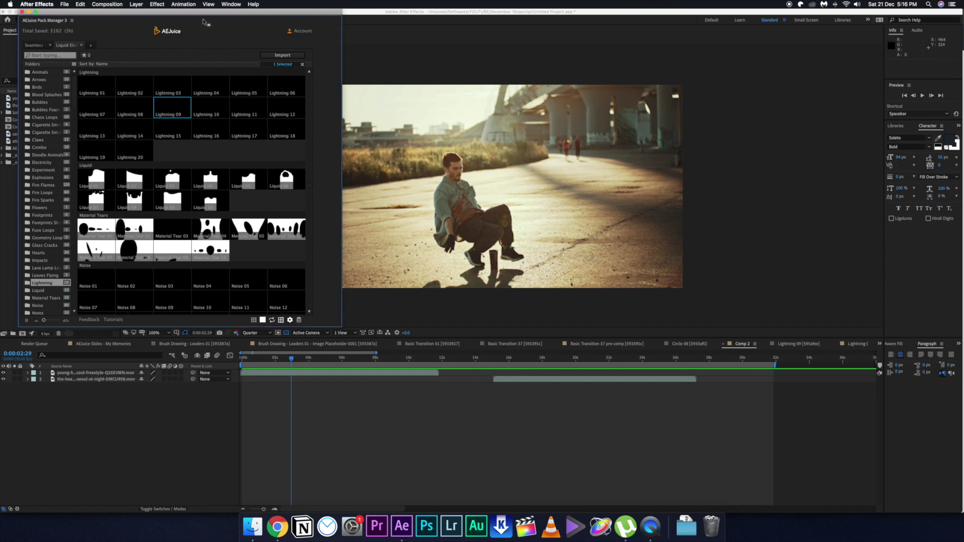
# Step: View the Seamless Transitions pack and the overview of purchased and free packs, and return to the Liquid Elements pack
pyautogui.moveTo(206, 23); pyautogui.dragTo(434, 77)
pyautogui.click(242, 108)
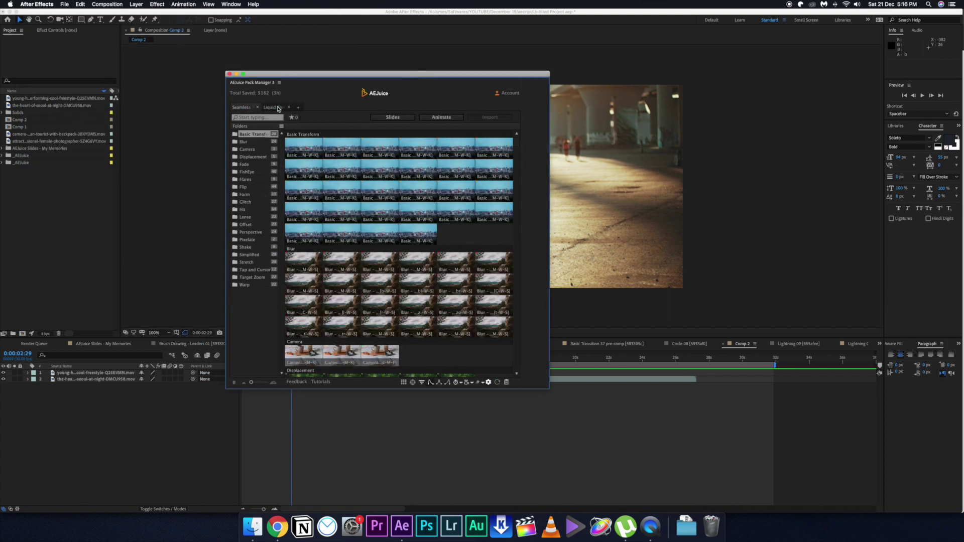
pyautogui.click(274, 107)
pyautogui.click(298, 107)
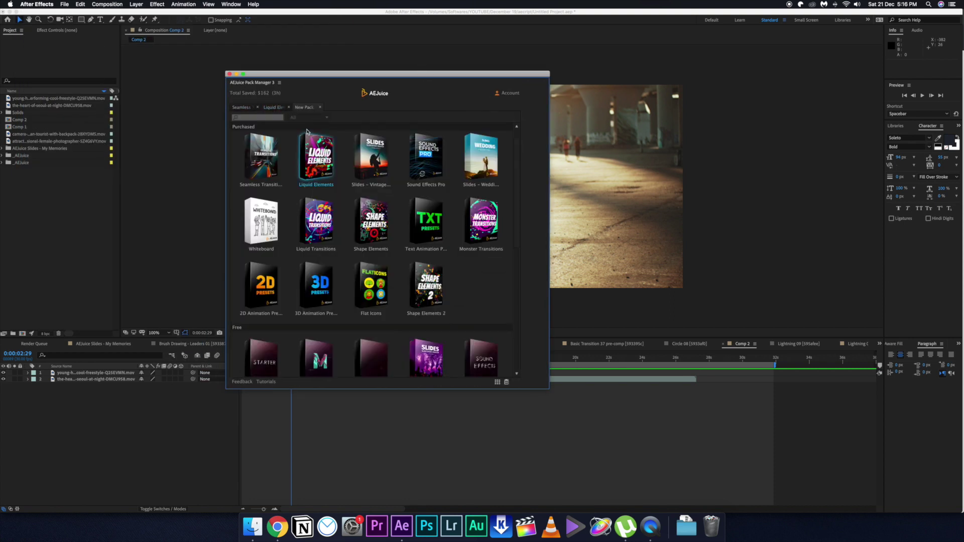
pyautogui.click(282, 110)
pyautogui.click(320, 108)
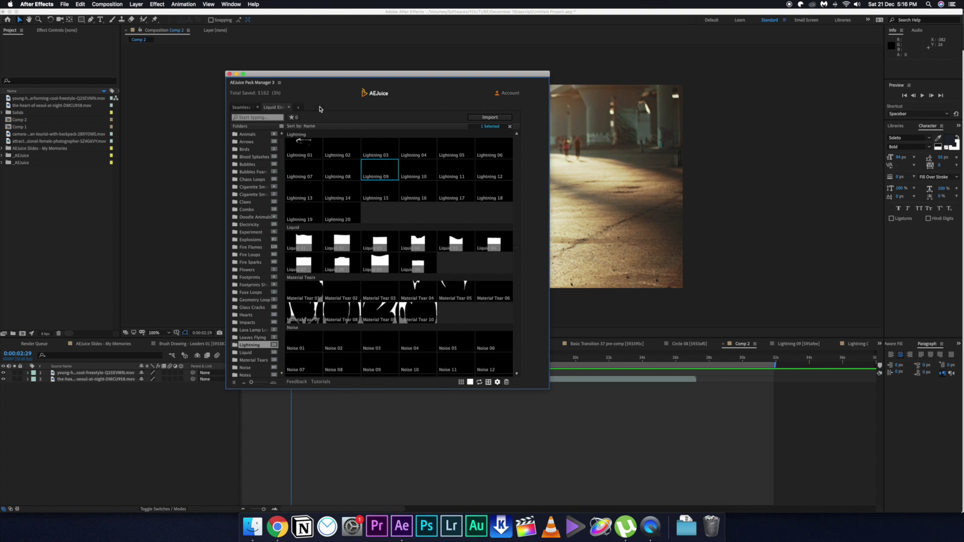
# Step: Examine the Liquid Elements previews again, from Arrows and Blood Splashes through Fire Loops, Geometry Loop and Impacts to Material Tears
pyautogui.click(255, 142)
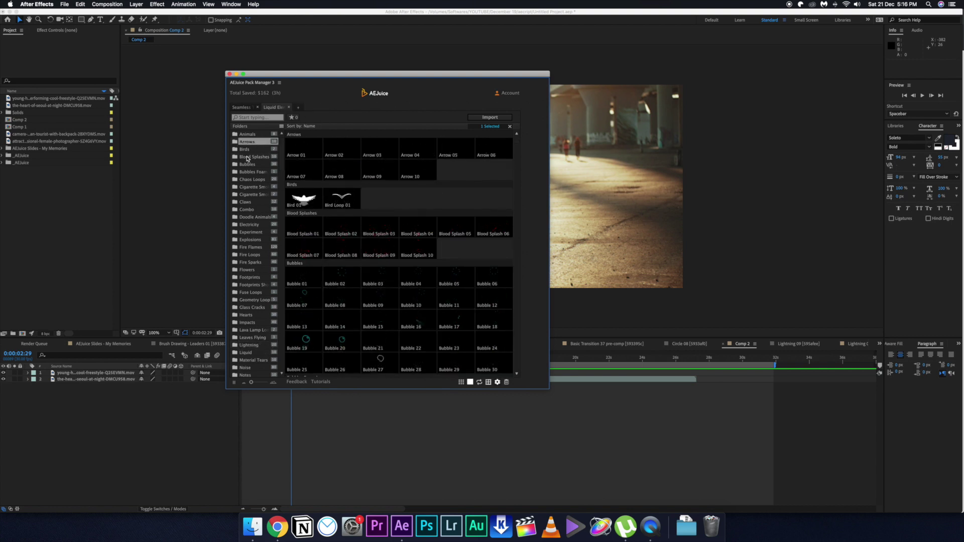
pyautogui.click(254, 157)
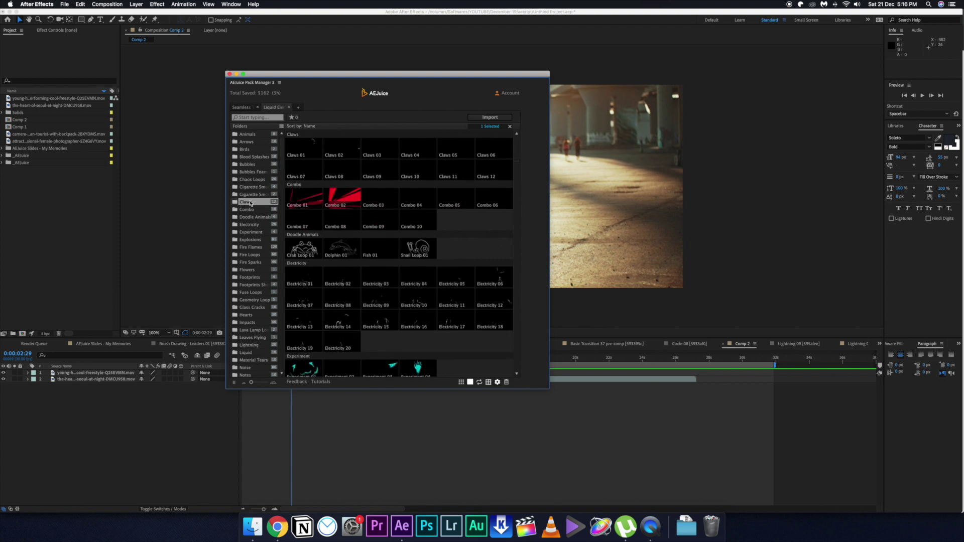
pyautogui.click(251, 232)
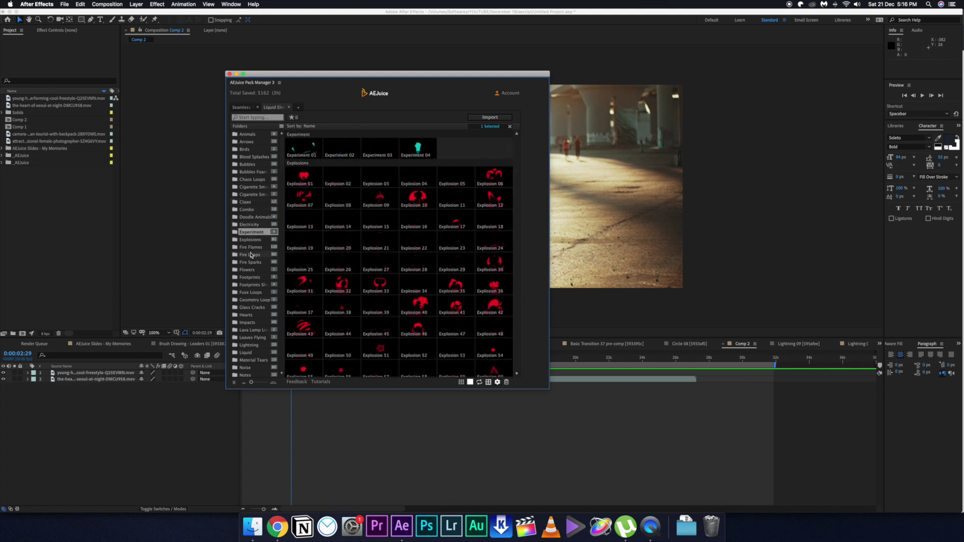
pyautogui.click(251, 255)
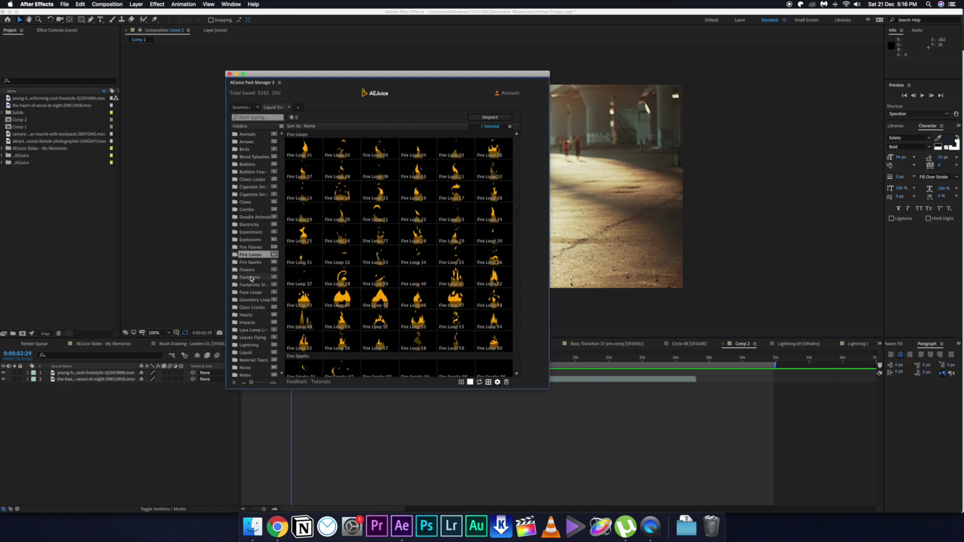
pyautogui.click(251, 277)
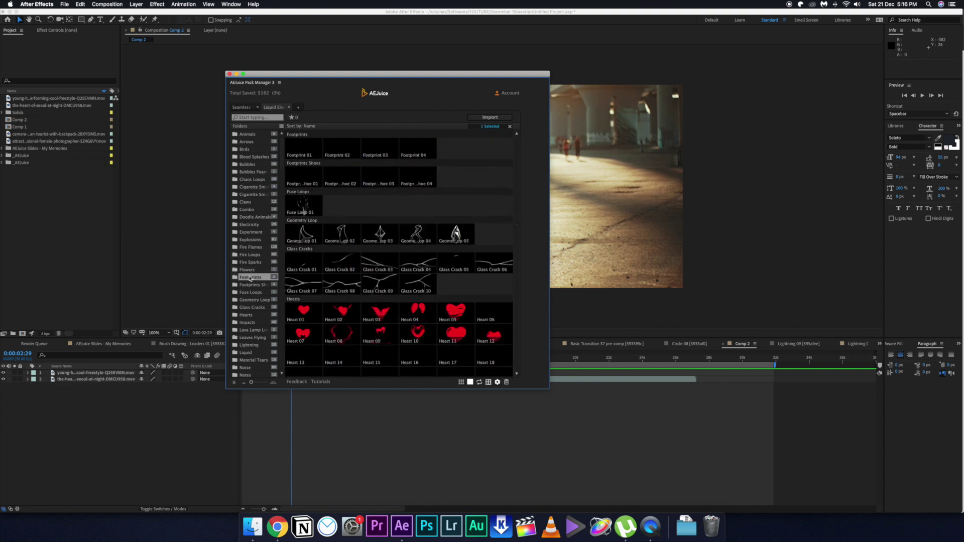
pyautogui.click(254, 300)
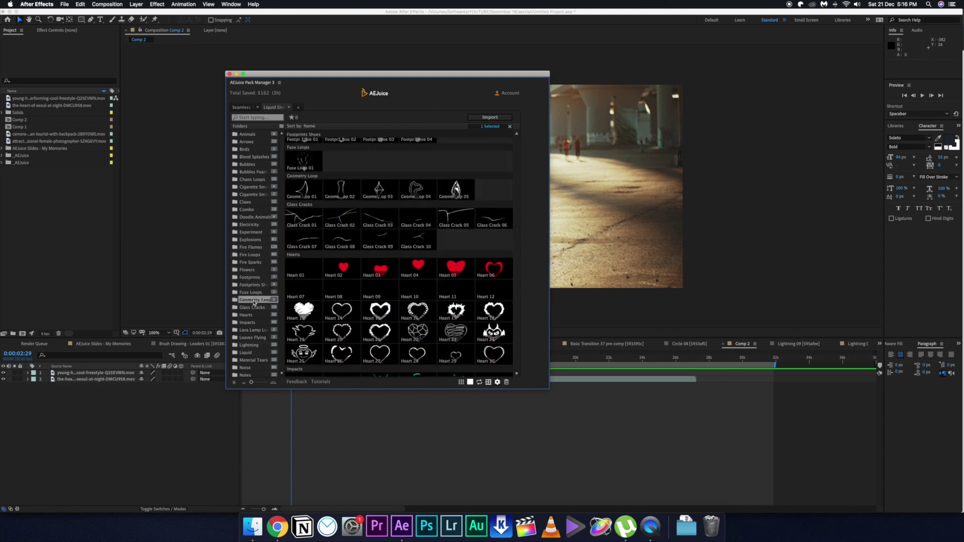
pyautogui.click(251, 345)
pyautogui.click(253, 323)
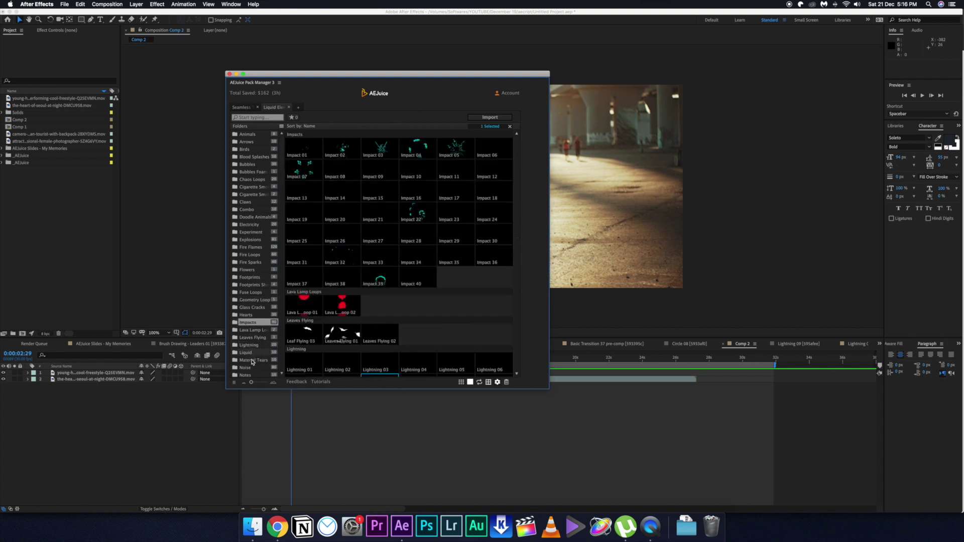
pyautogui.click(254, 360)
# Step: Set the current time of Comp 2 to 0:00:02:08 and move the AEJuice window clear of the video preview and timeline
pyautogui.moveTo(286, 77); pyautogui.dragTo(622, 78)
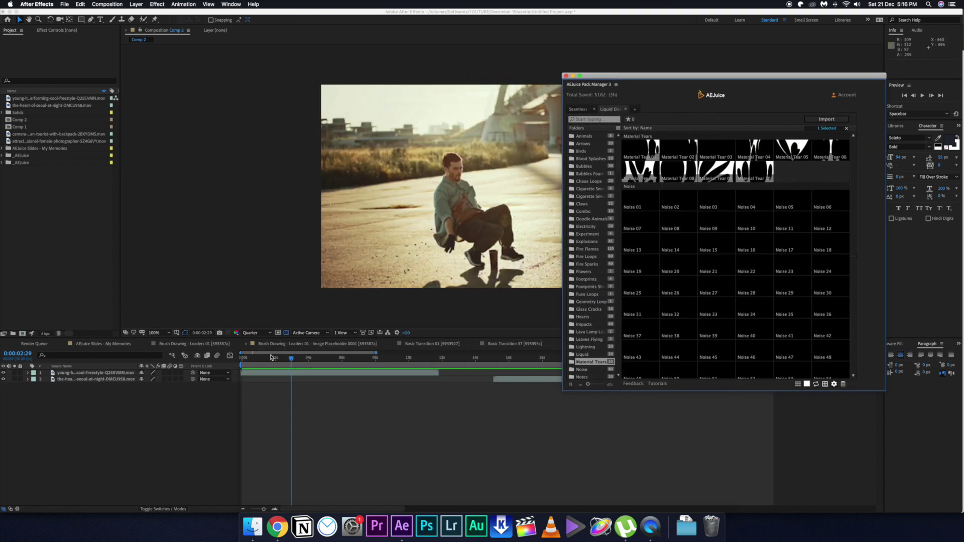
pyautogui.click(268, 358)
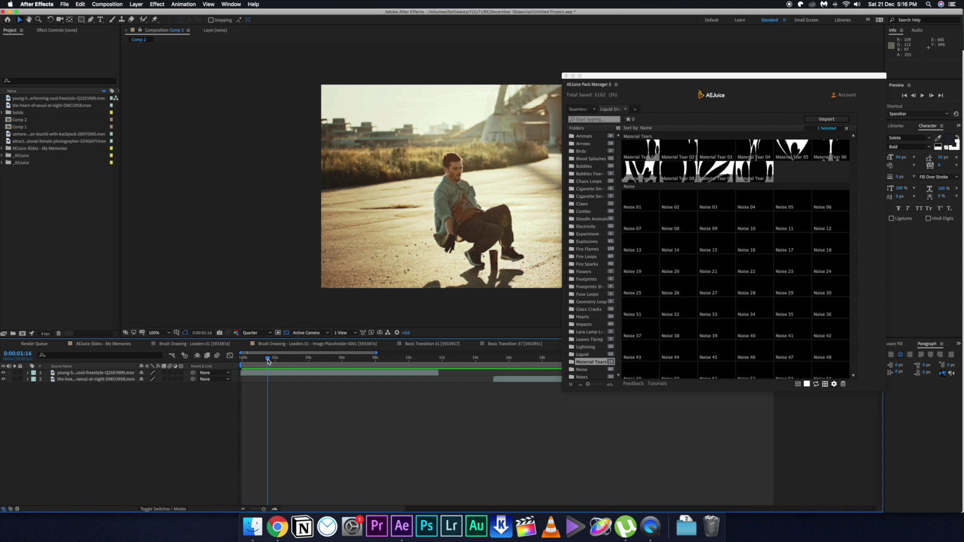
pyautogui.moveTo(267, 360)
pyautogui.mouseDown()
pyautogui.moveTo(252, 359)
pyautogui.moveTo(280, 352)
pyautogui.mouseUp()
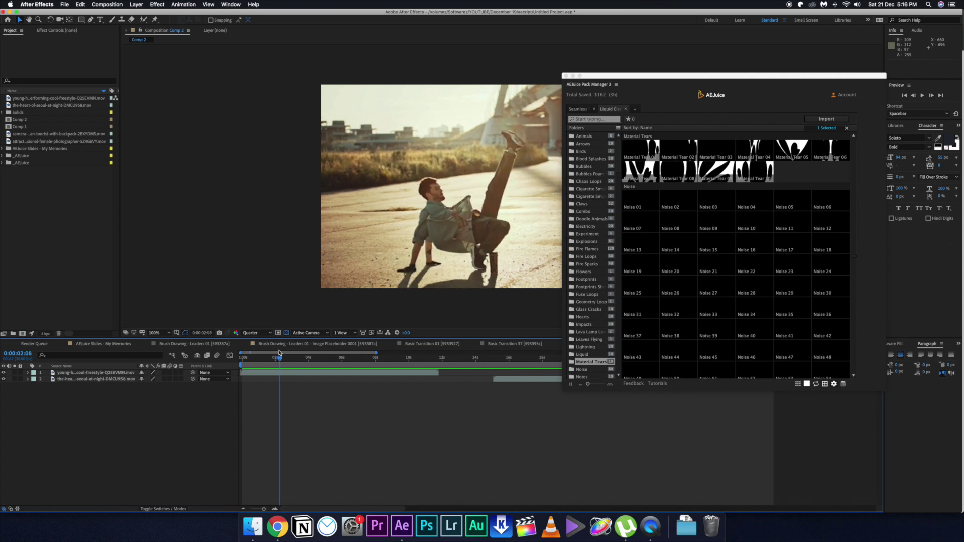
pyautogui.moveTo(689, 79); pyautogui.dragTo(664, 36)
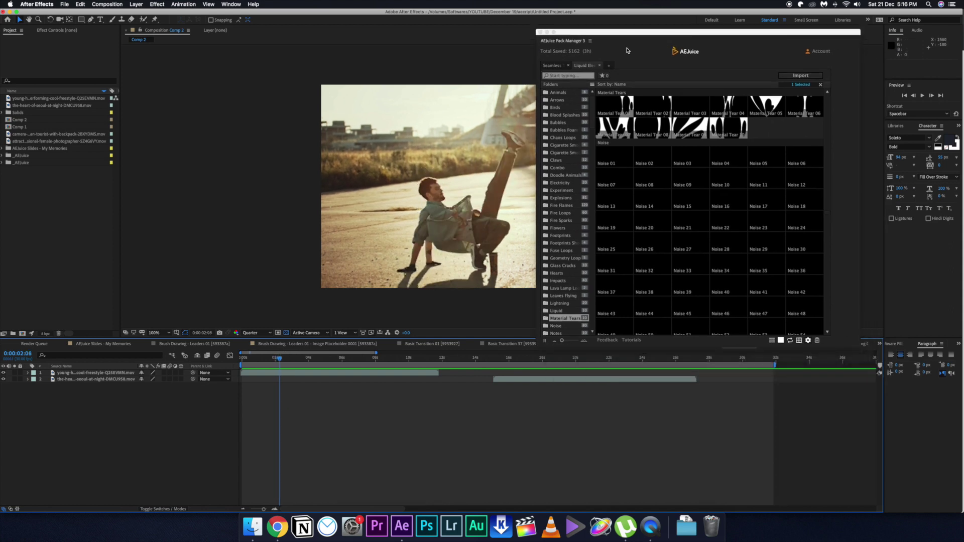
# Step: Add the Lightning 01 liquid element above the freestyle dancer clip in Comp 2 at 0:00:02:08
pyautogui.click(560, 281)
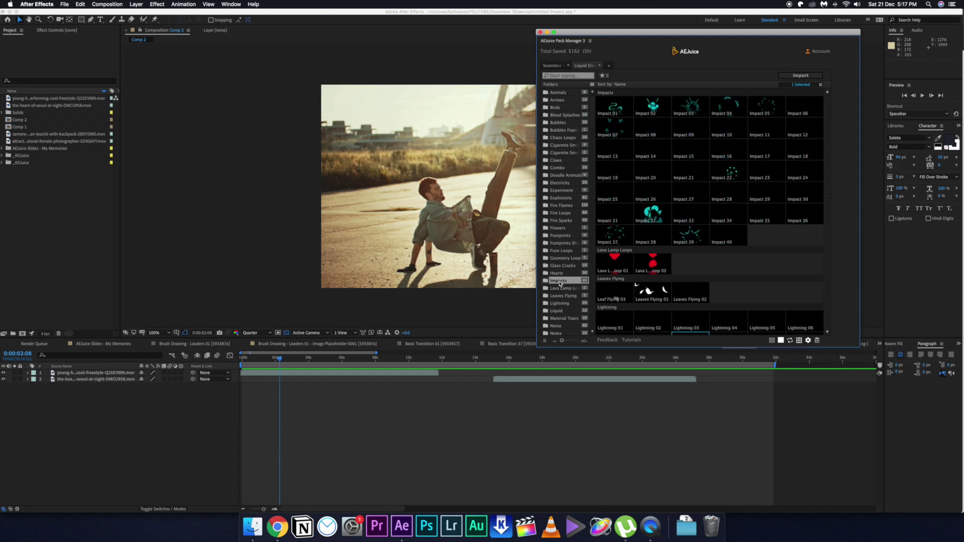
pyautogui.click(563, 296)
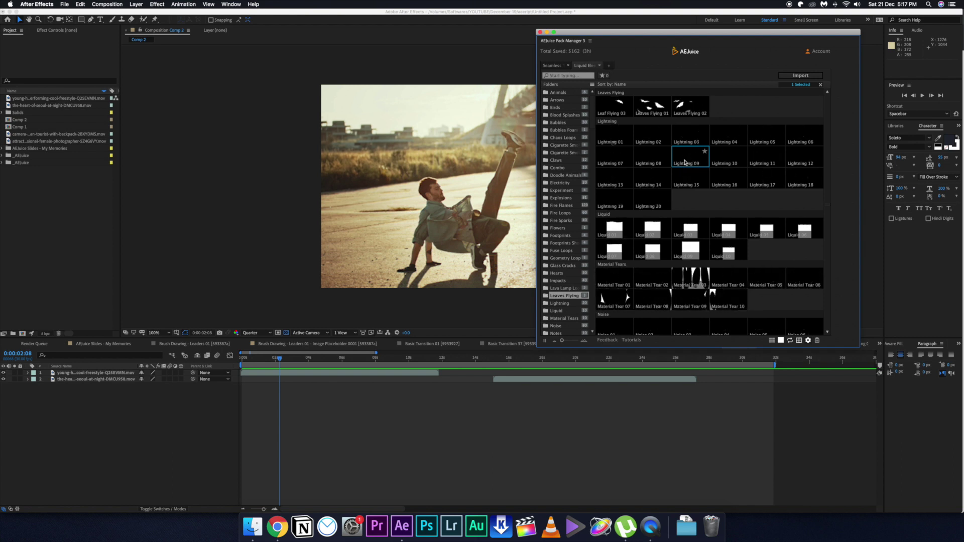
pyautogui.moveTo(648, 158)
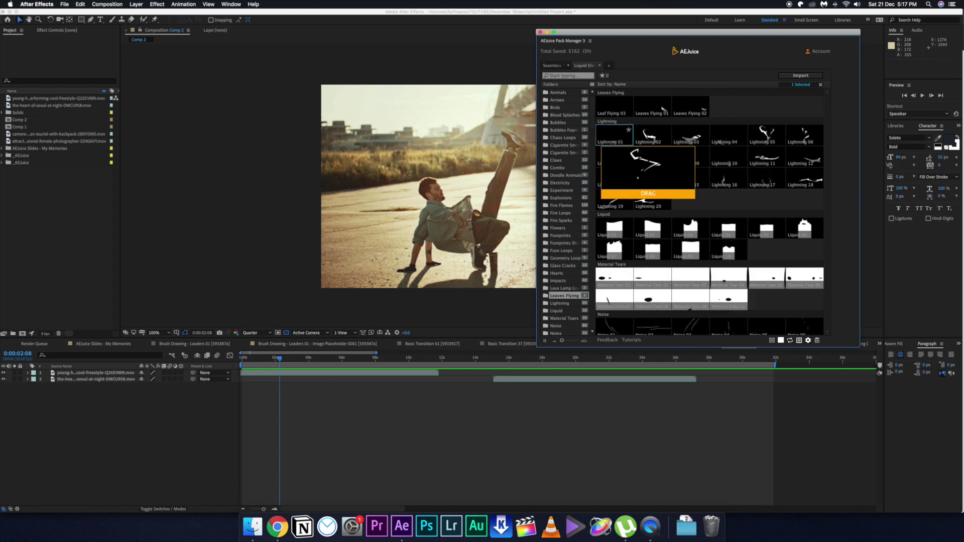
pyautogui.moveTo(648, 194); pyautogui.dragTo(260, 385)
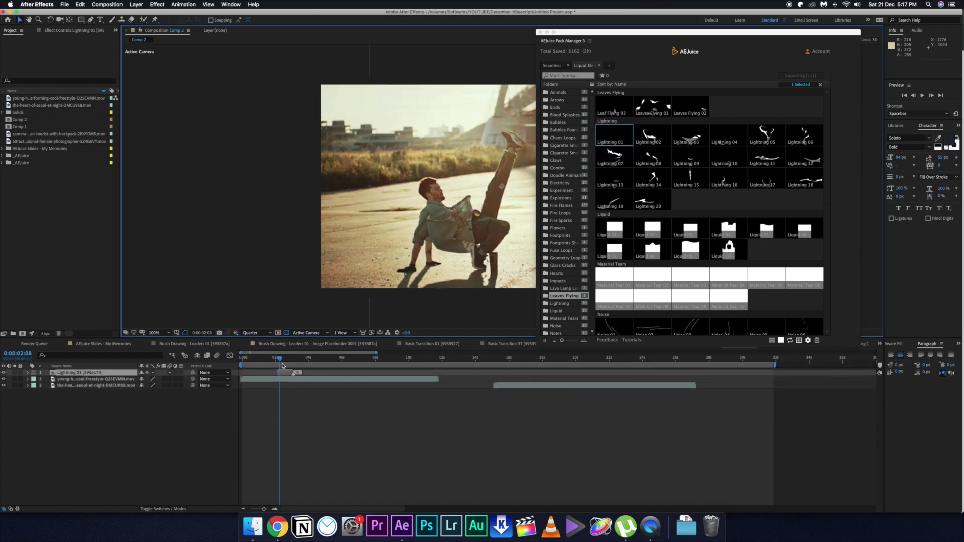
pyautogui.moveTo(281, 360); pyautogui.dragTo(281, 360)
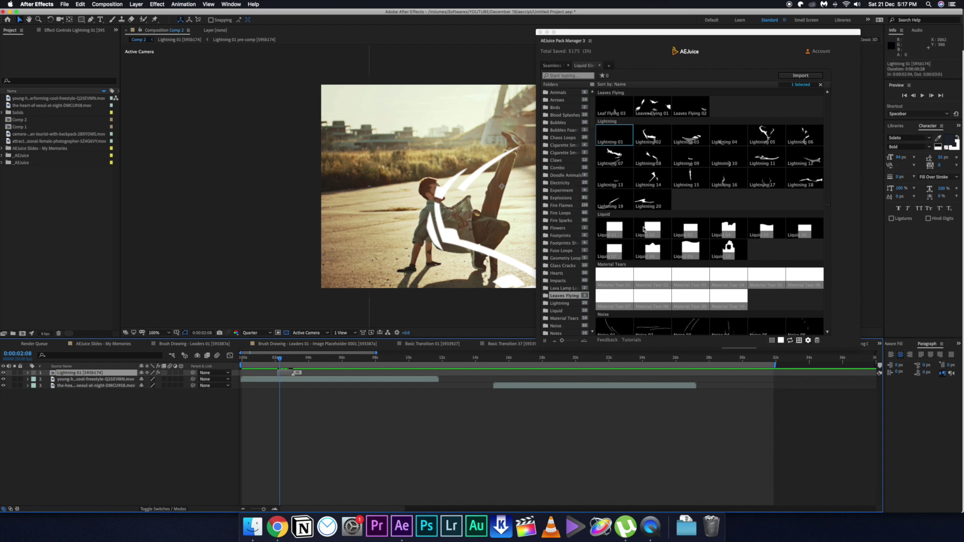
# Step: Set the Liquid Elements main color to bright yellow, FFFB00
pyautogui.click(782, 341)
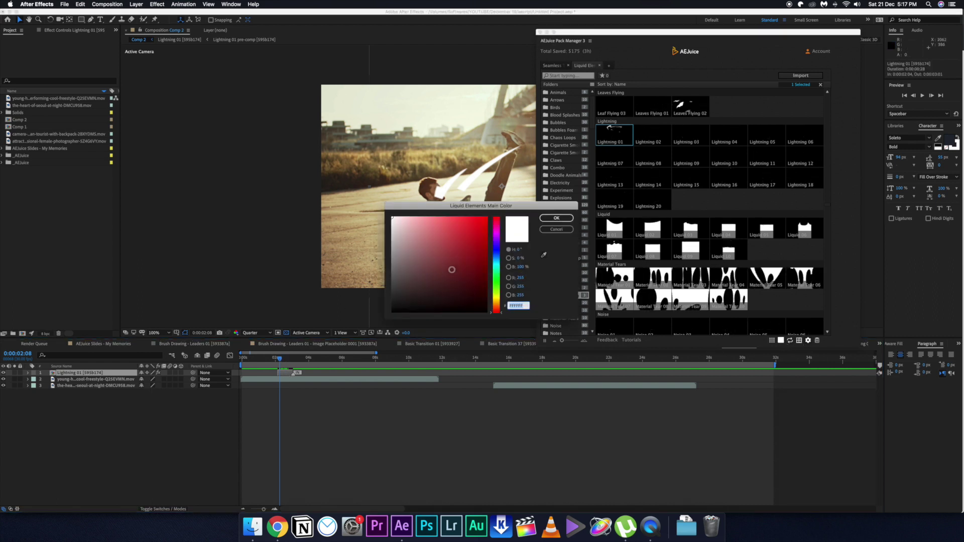
pyautogui.moveTo(497, 308); pyautogui.dragTo(497, 300)
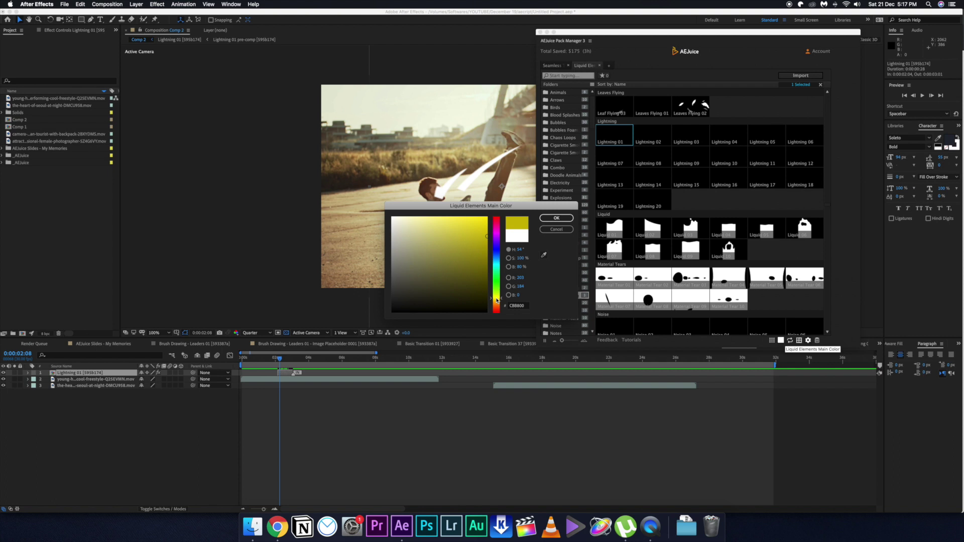
pyautogui.moveTo(497, 300); pyautogui.dragTo(497, 298)
pyautogui.click(477, 227)
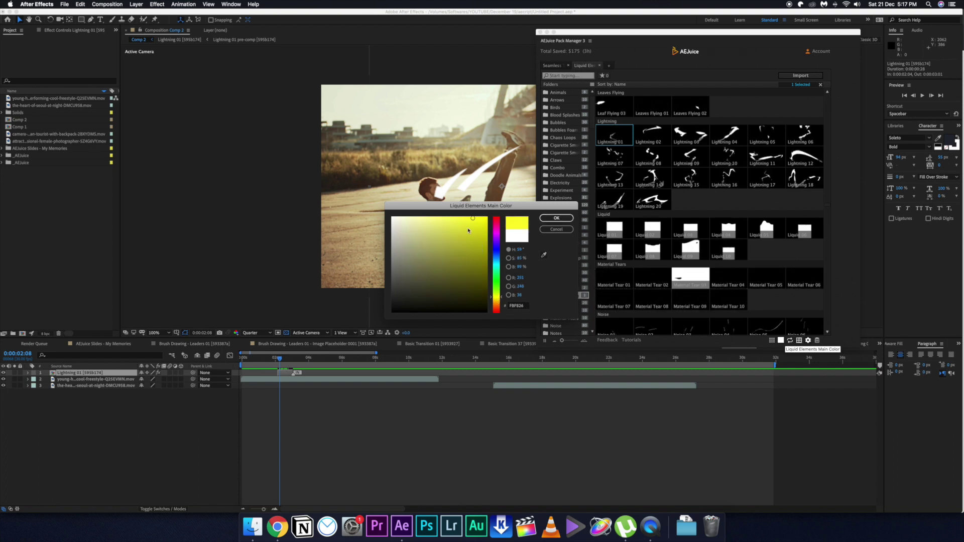
pyautogui.moveTo(485, 219); pyautogui.dragTo(524, 220)
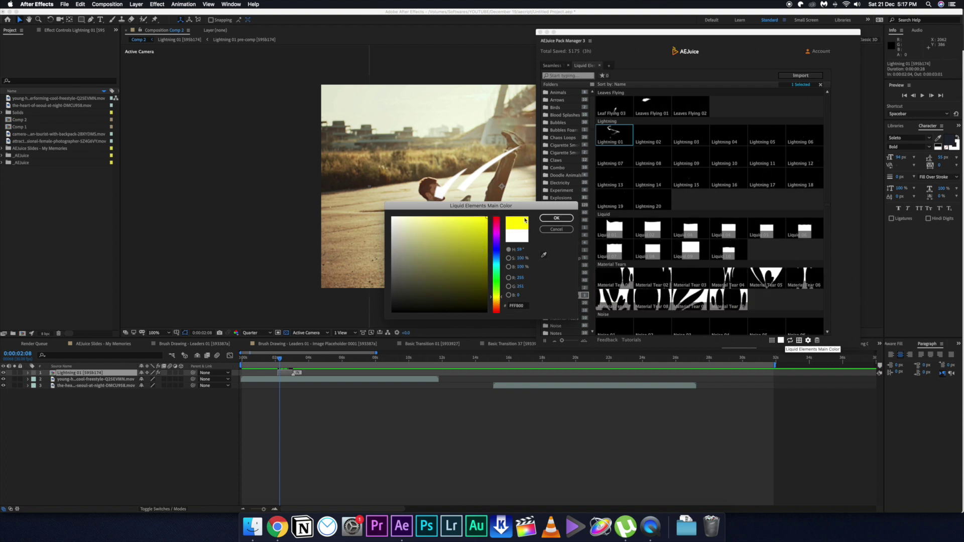
pyautogui.click(556, 218)
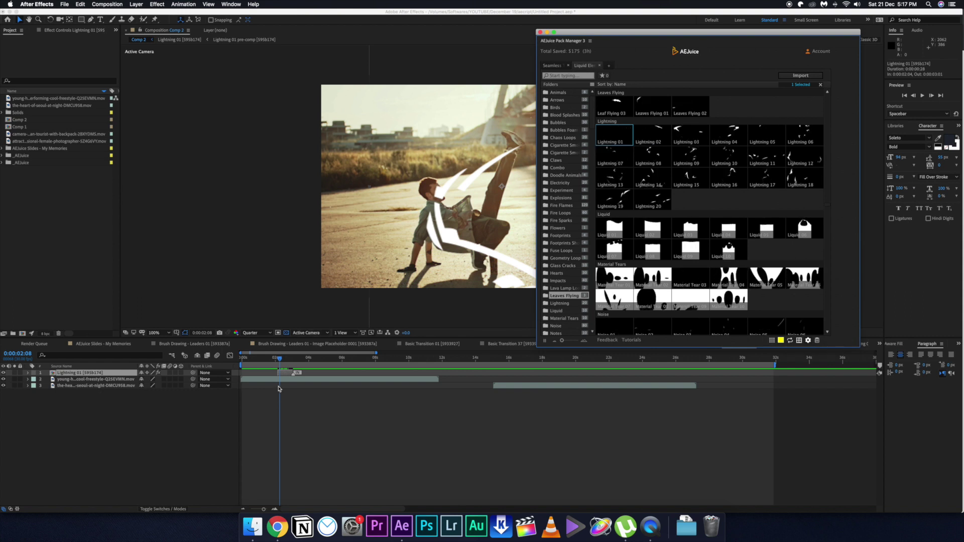
# Step: Replace the white lightning layer in Comp 2 with a yellow Lightning 01 element at the current time
pyautogui.moveTo(616, 139); pyautogui.dragTo(278, 397)
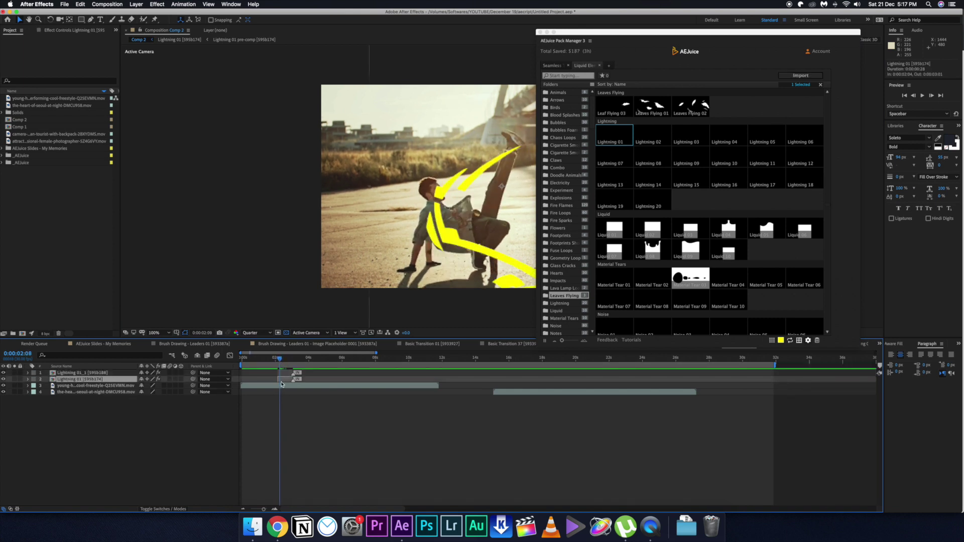
pyautogui.press('Delete')
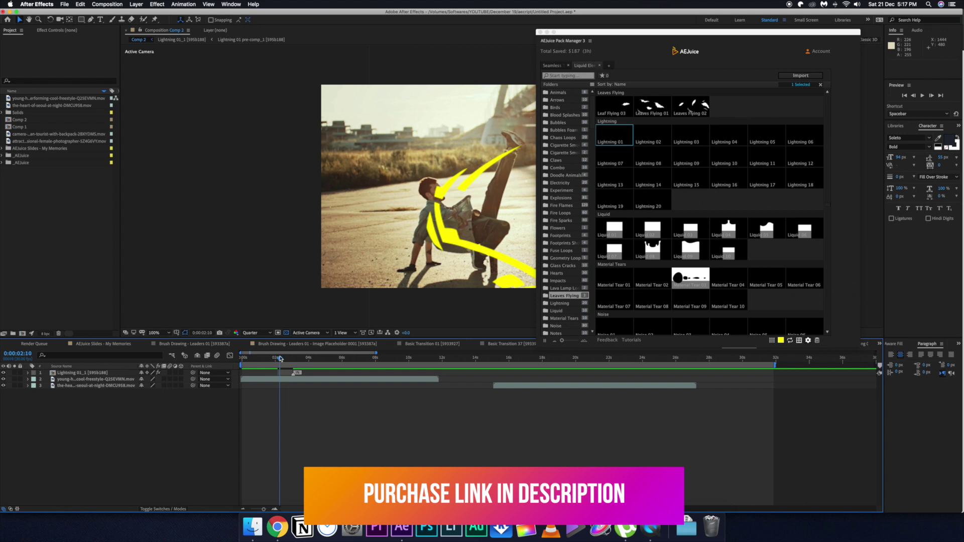
pyautogui.moveTo(281, 359); pyautogui.dragTo(281, 362)
# Step: Scale the yellow Lightning 01 layer down to about 40% wide by 48% high and move it up over the dancer's raised leg
pyautogui.click(282, 374)
pyautogui.moveTo(581, 42); pyautogui.dragTo(2, 31)
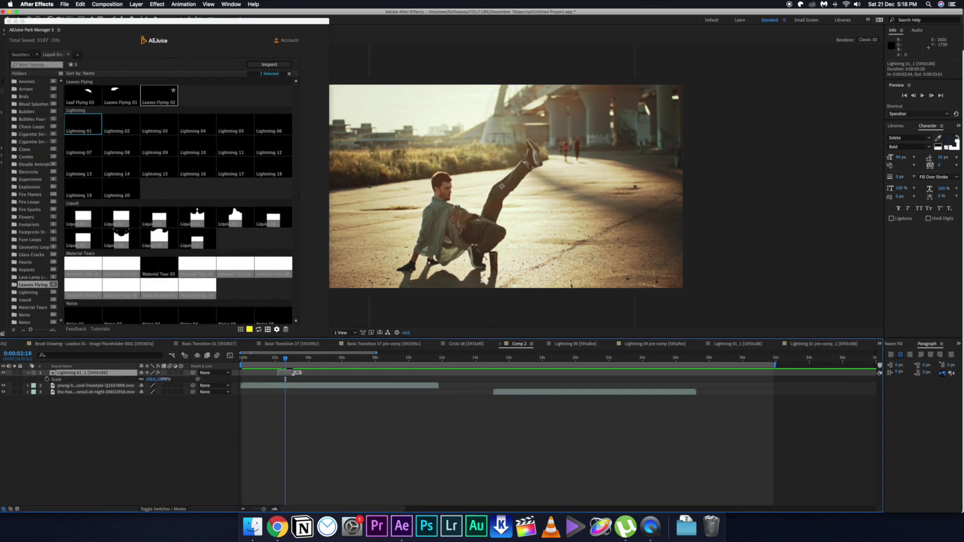
pyautogui.press('s')
pyautogui.click(280, 361)
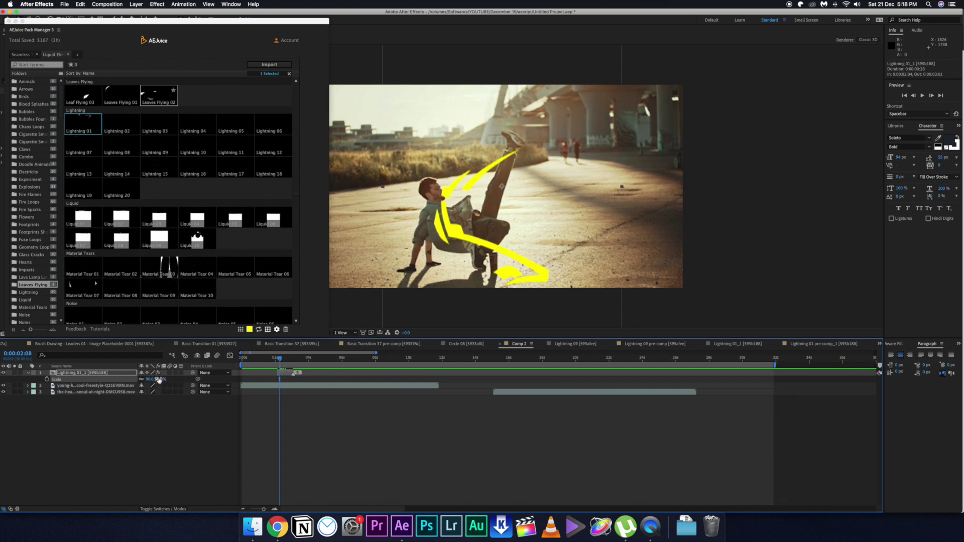
pyautogui.moveTo(158, 380); pyautogui.dragTo(153, 383)
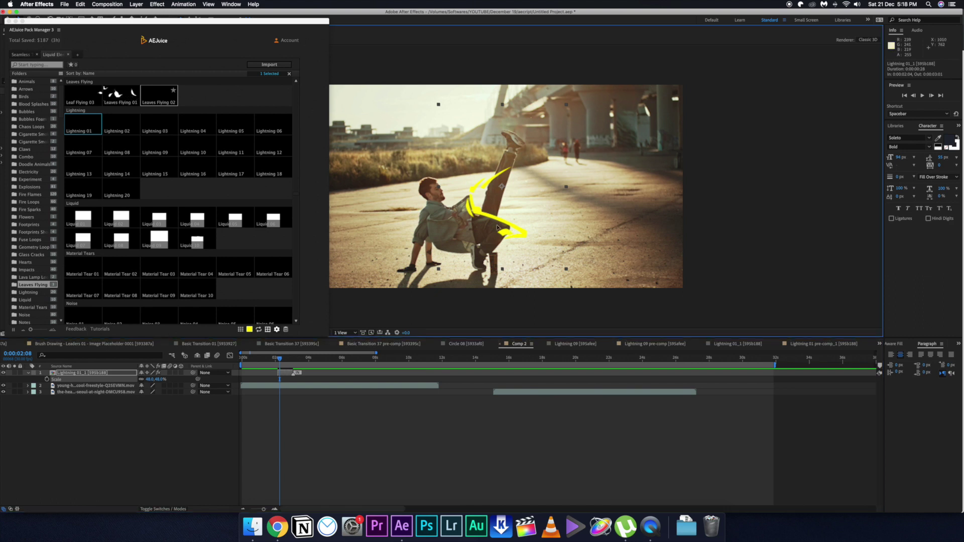
pyautogui.moveTo(514, 229); pyautogui.dragTo(501, 213)
pyautogui.moveTo(552, 254); pyautogui.dragTo(550, 252)
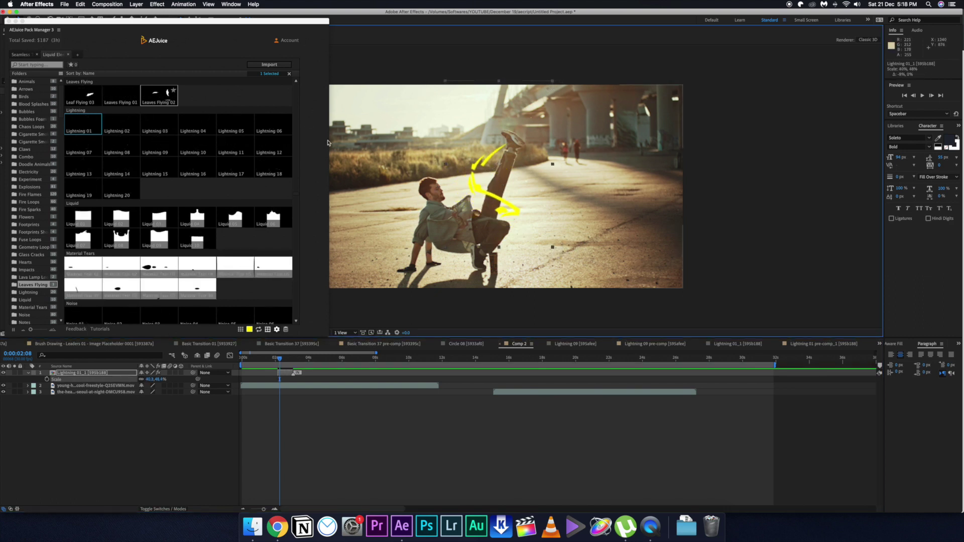
# Step: Rotate the Lightning 01 layer to about 8°, align it with the dancer's leg, and play back Comp 2 from 0:00:01:22
pyautogui.click(74, 374)
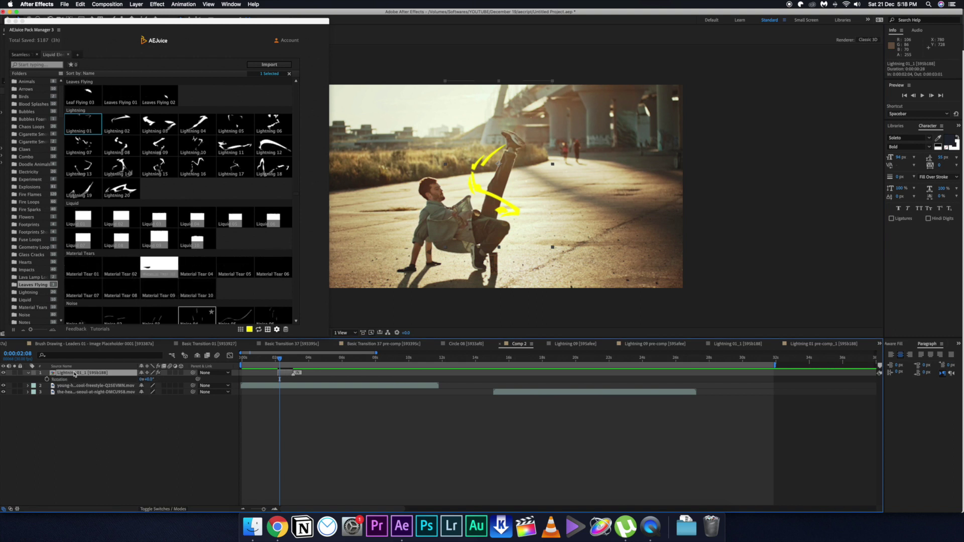
pyautogui.moveTo(147, 381)
pyautogui.mouseDown()
pyautogui.moveTo(184, 381)
pyautogui.moveTo(151, 381)
pyautogui.mouseUp()
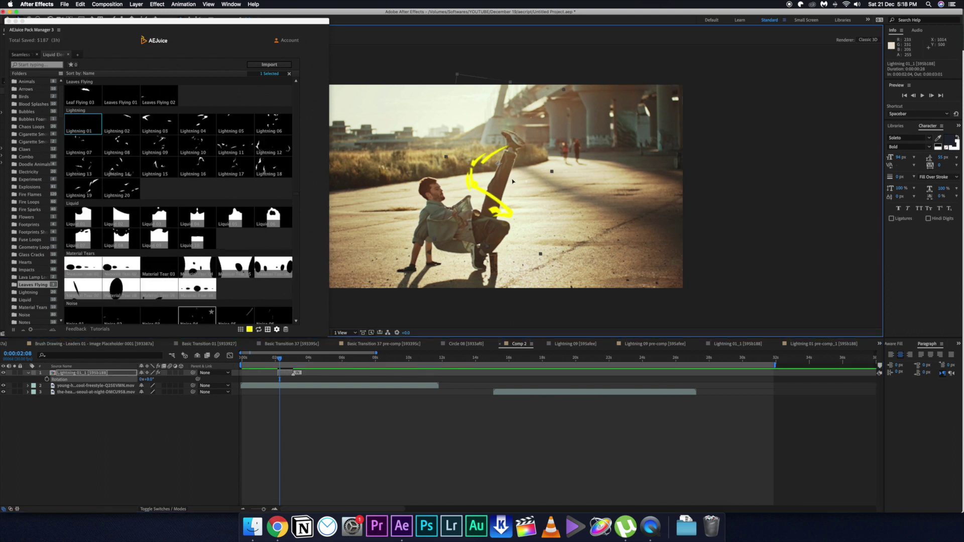
pyautogui.moveTo(499, 207); pyautogui.dragTo(503, 202)
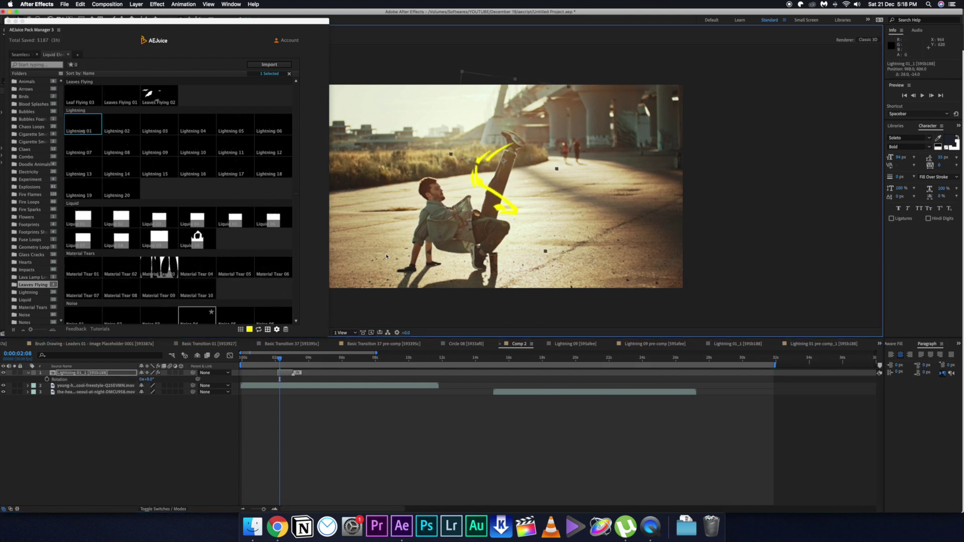
pyautogui.moveTo(280, 358)
pyautogui.mouseDown()
pyautogui.moveTo(290, 360)
pyautogui.moveTo(271, 359)
pyautogui.mouseUp()
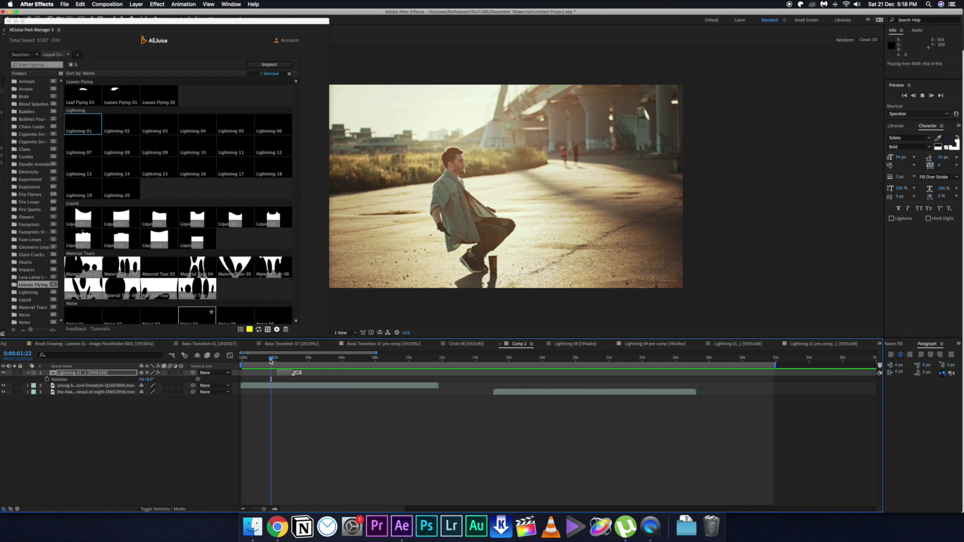
pyautogui.press('space')
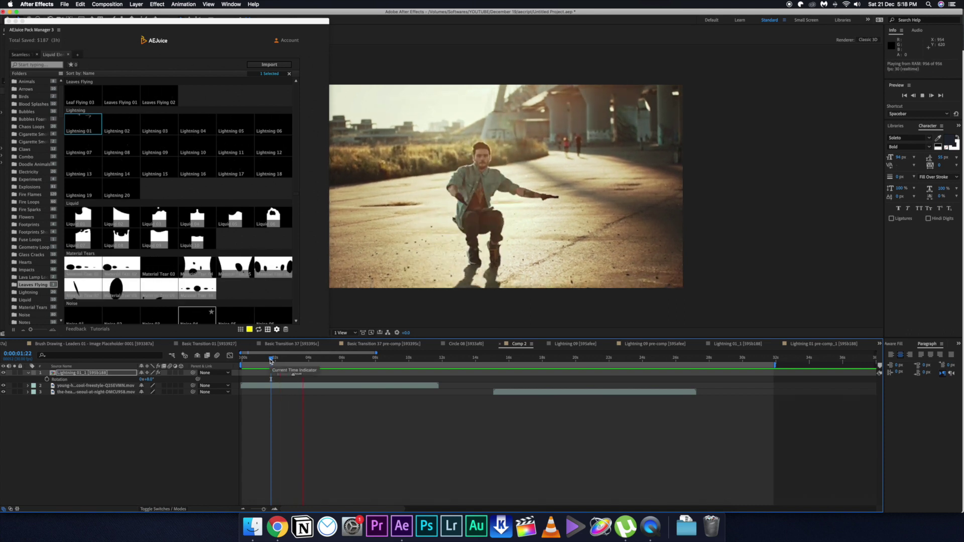
pyautogui.press('space')
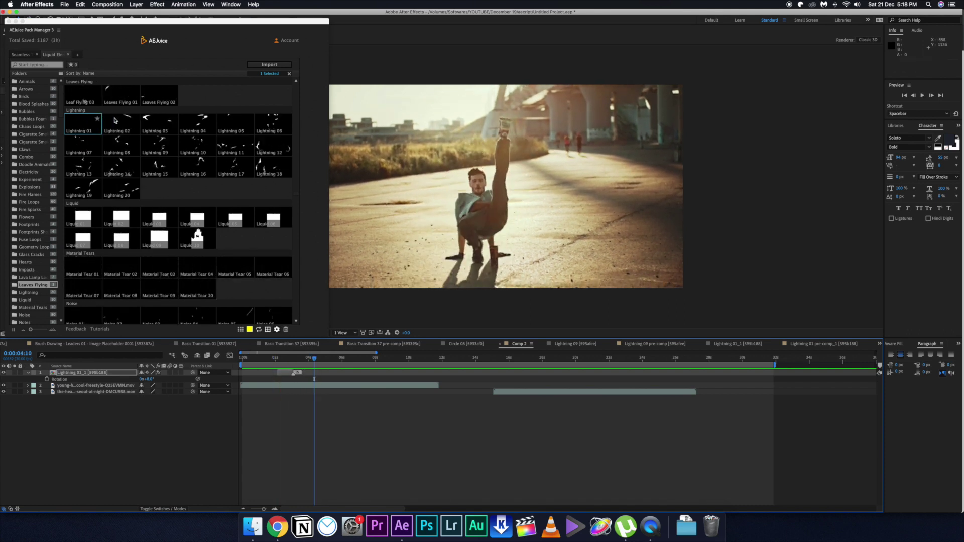
# Step: Add the yellow Lightning 10 element to Comp 2 at 0:00:04:10 and shift its layer three frames earlier
pyautogui.click(197, 145)
pyautogui.moveTo(242, 198); pyautogui.dragTo(196, 441)
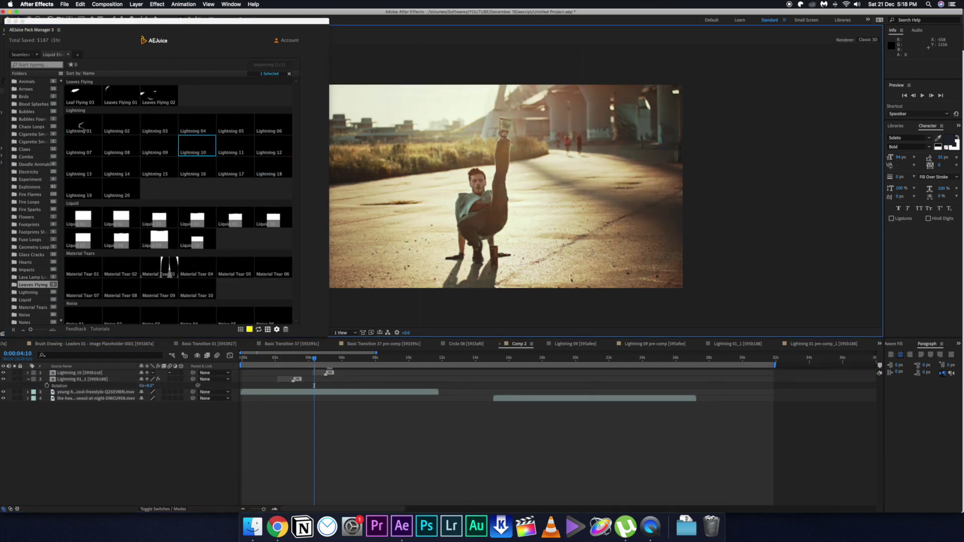
pyautogui.moveTo(320, 374); pyautogui.dragTo(318, 375)
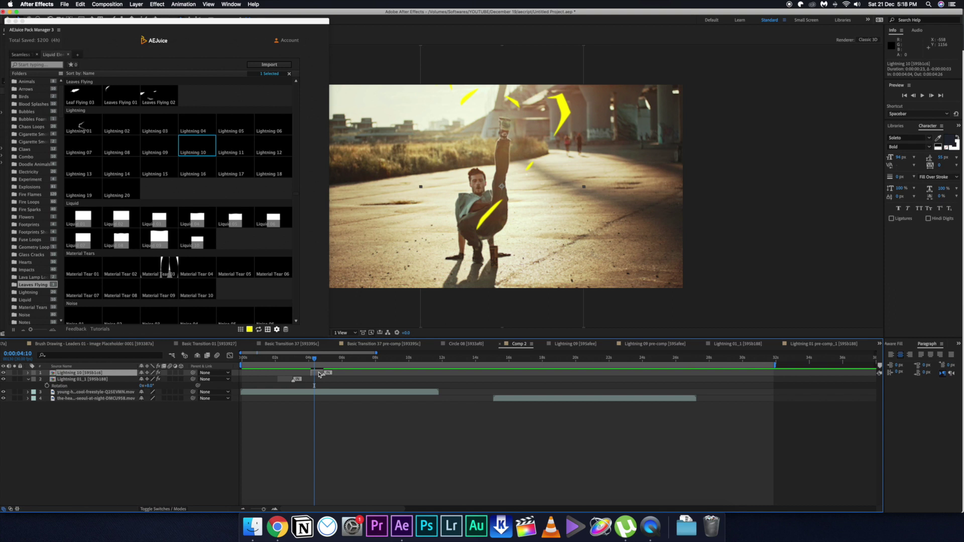
# Step: Scale the Lightning 10 layer to 37% and move it onto the dancer's raised leg at 0:00:04:08
pyautogui.press('s')
pyautogui.moveTo(159, 379); pyautogui.dragTo(287, 362)
pyautogui.press('space')
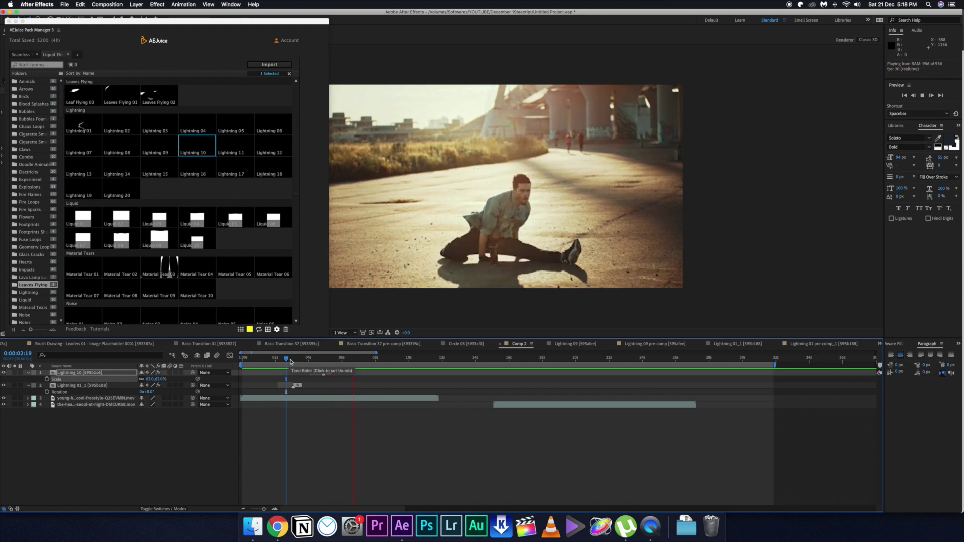
pyautogui.press('space')
pyautogui.moveTo(355, 359); pyautogui.dragTo(313, 360)
pyautogui.moveTo(157, 379); pyautogui.dragTo(144, 379)
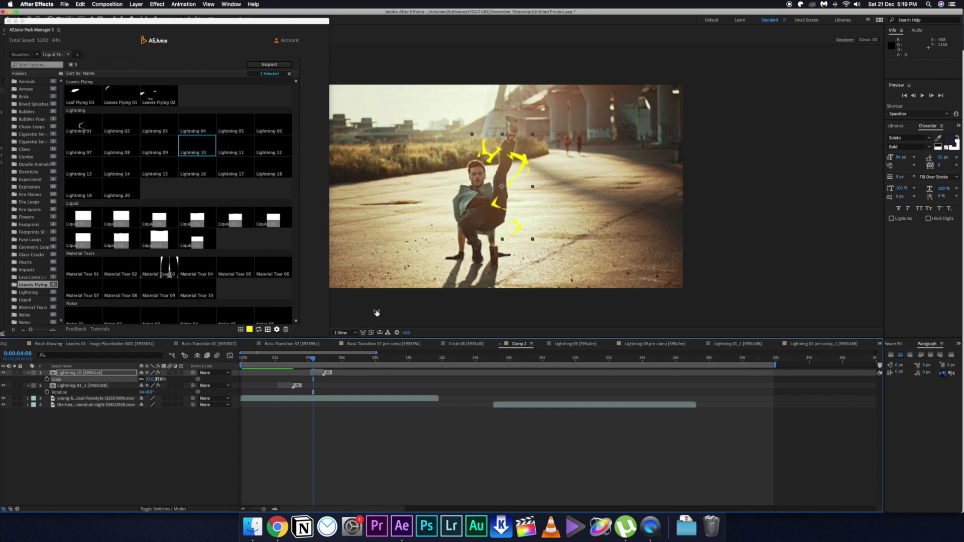
pyautogui.moveTo(512, 207); pyautogui.dragTo(506, 200)
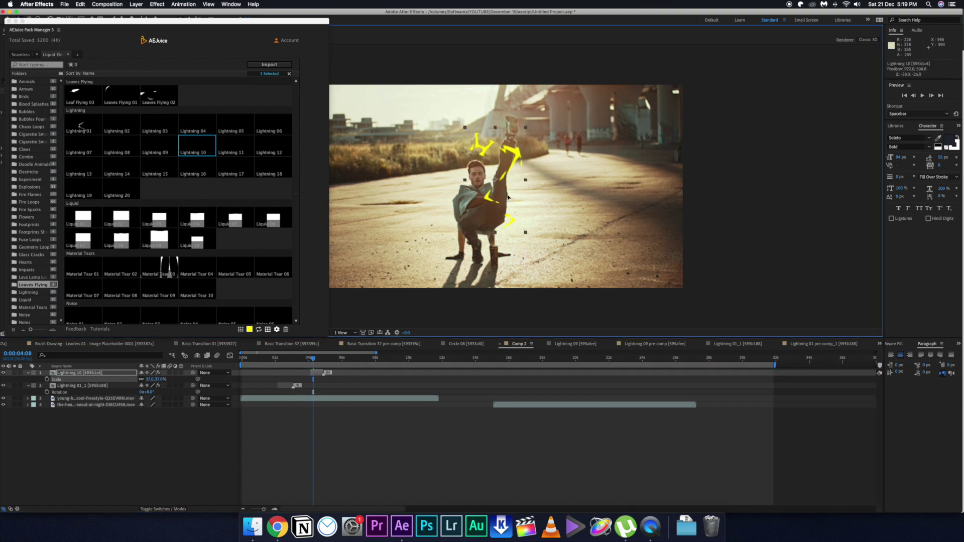
# Step: Tilt the Lightning 10 layer slightly clockwise to follow the raised leg and play back both lightning effects in Comp 2
pyautogui.click(98, 374)
pyautogui.moveTo(150, 379); pyautogui.dragTo(135, 379)
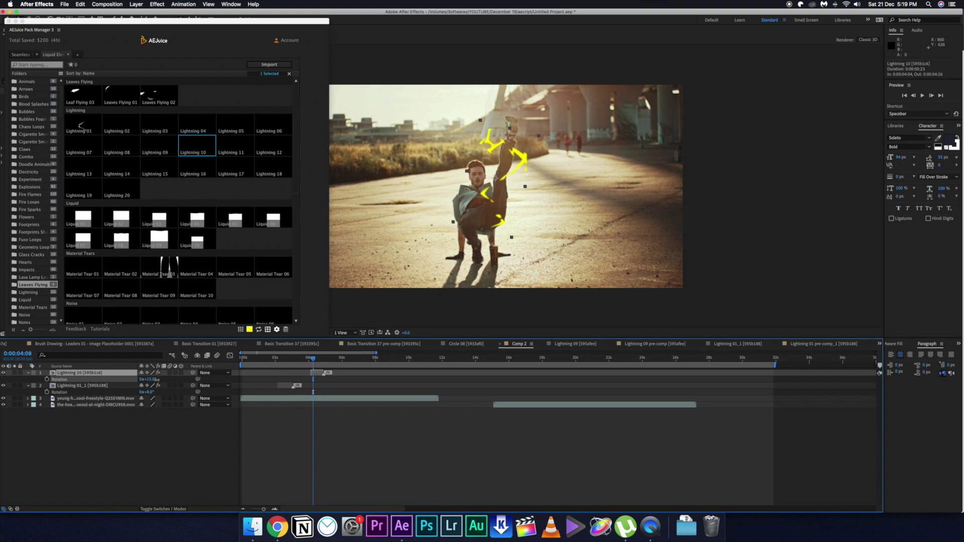
pyautogui.click(501, 199)
pyautogui.press('space')
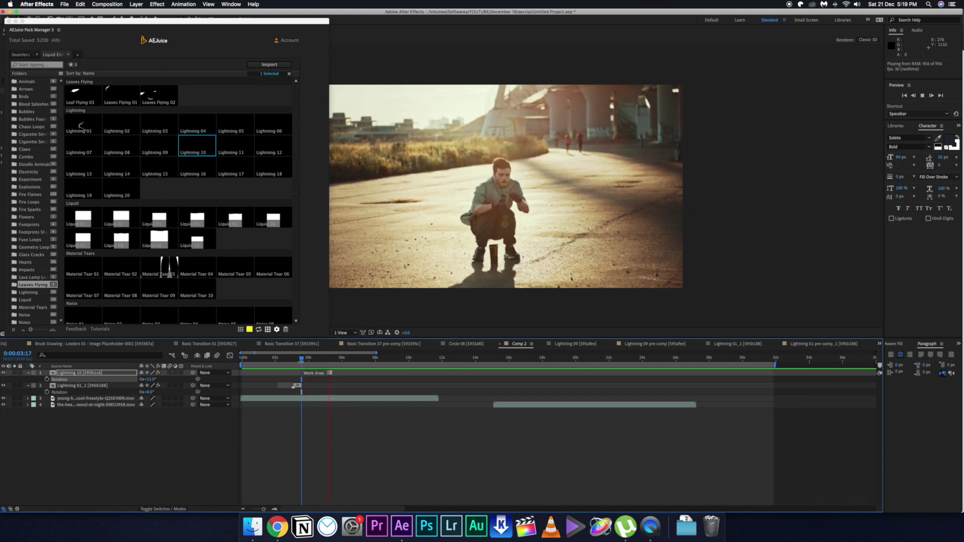
pyautogui.click(271, 360)
pyautogui.moveTo(272, 360); pyautogui.dragTo(335, 353)
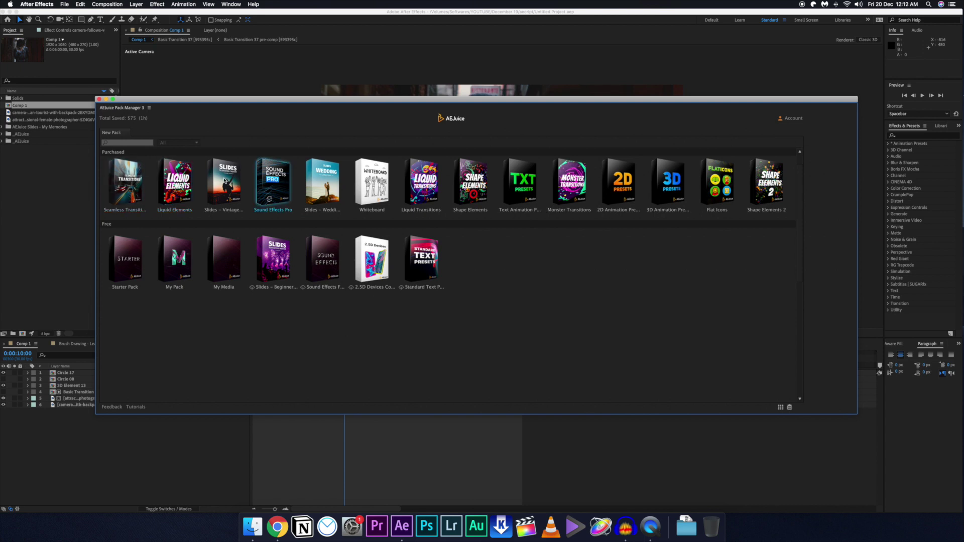
# Step: Open the Slides – Vintage pack and look through the Sound Effects Pro categories, then return to the pack list
pyautogui.click(224, 181)
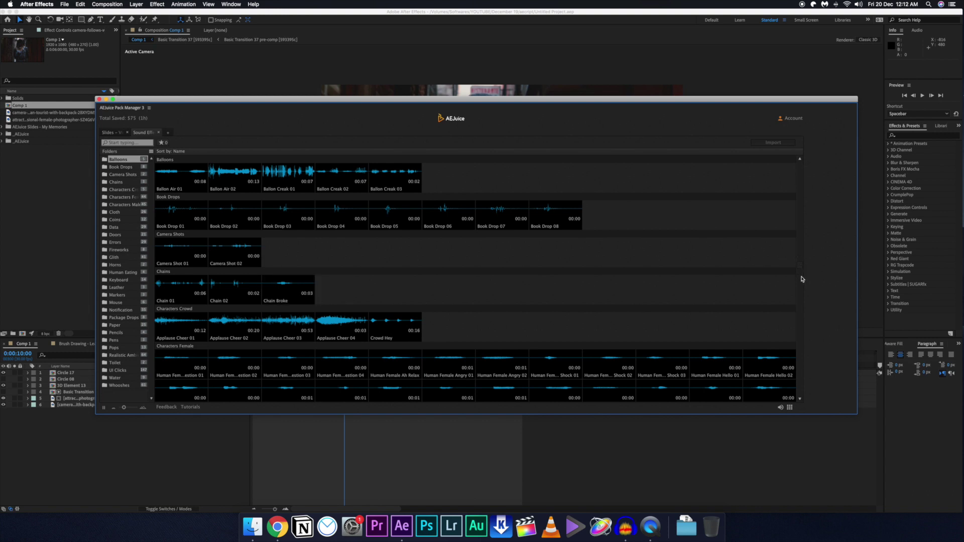
pyautogui.scroll(-15, 802, 280)
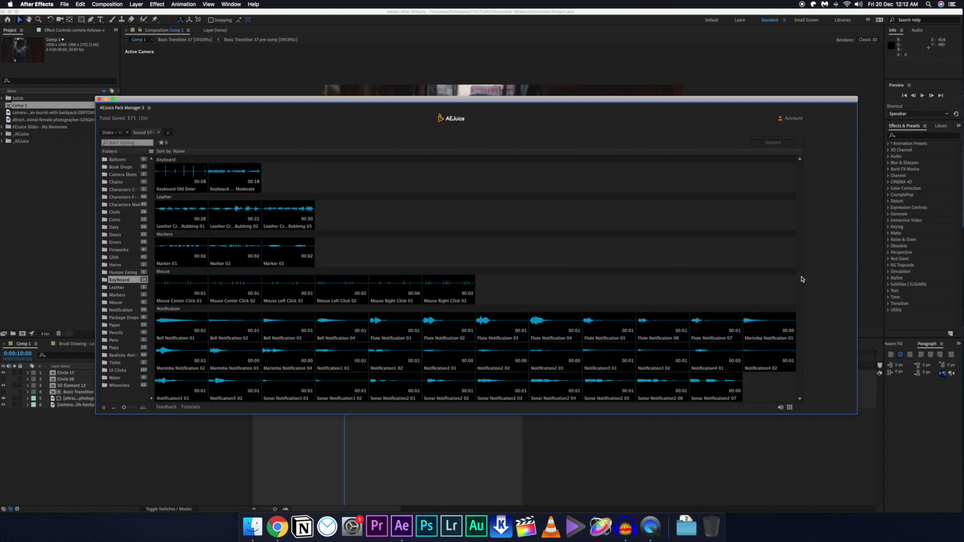
pyautogui.click(169, 133)
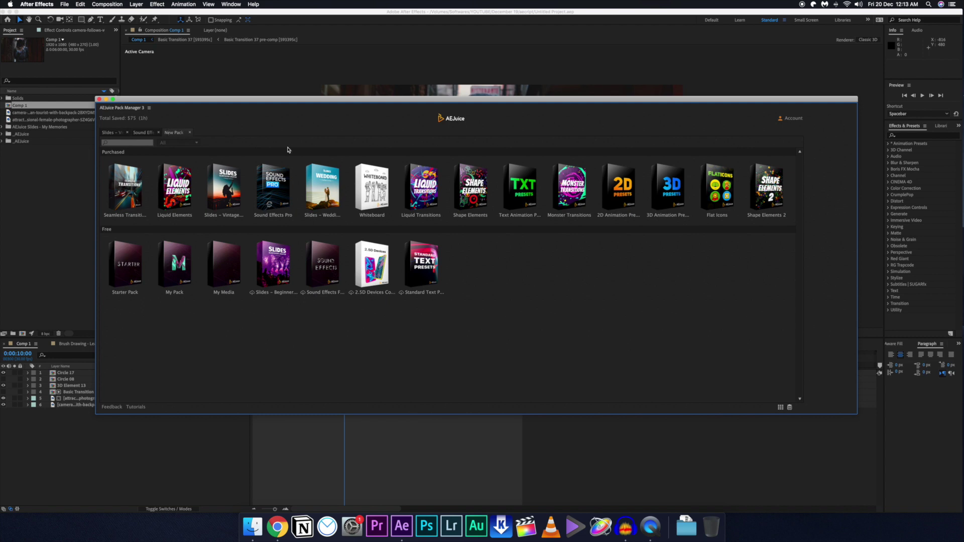
# Step: Open the Slides – Wedding pack and review the Wedding Collection previews in Chrome, from Brush Drawing through Ink
pyautogui.click(332, 189)
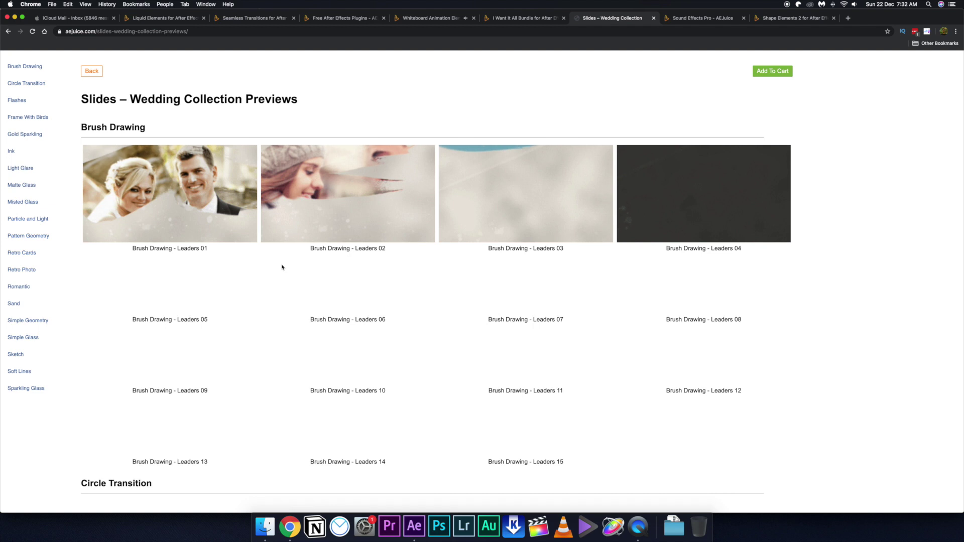
pyautogui.scroll(-3, 281, 267)
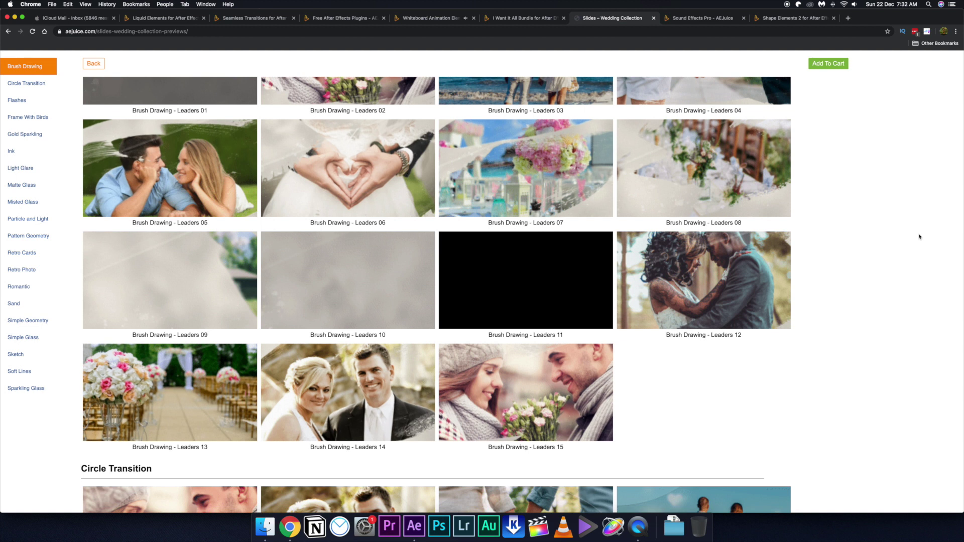
pyautogui.scroll(-10, 920, 237)
pyautogui.scroll(-5, 920, 236)
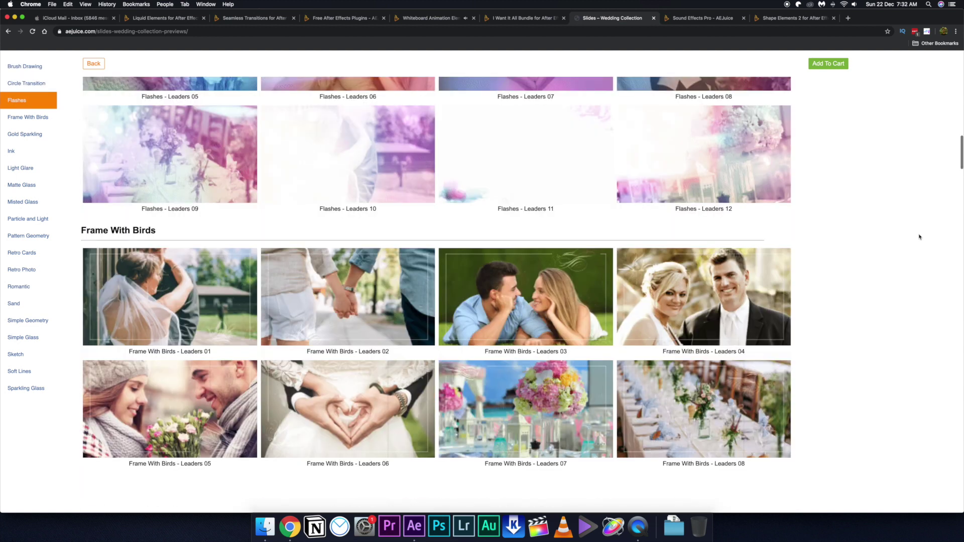
pyautogui.scroll(-10, 919, 237)
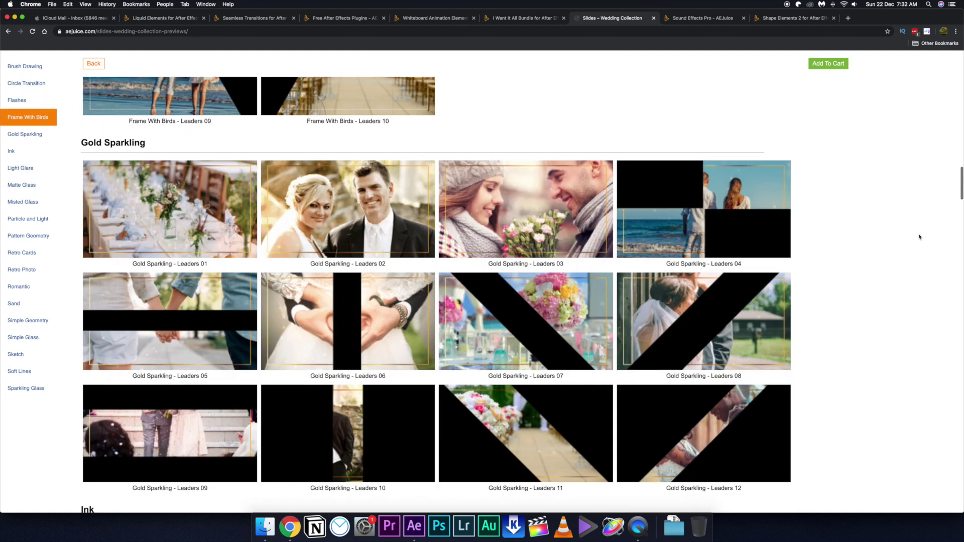
pyautogui.scroll(-8, 920, 237)
pyautogui.scroll(-4, 920, 237)
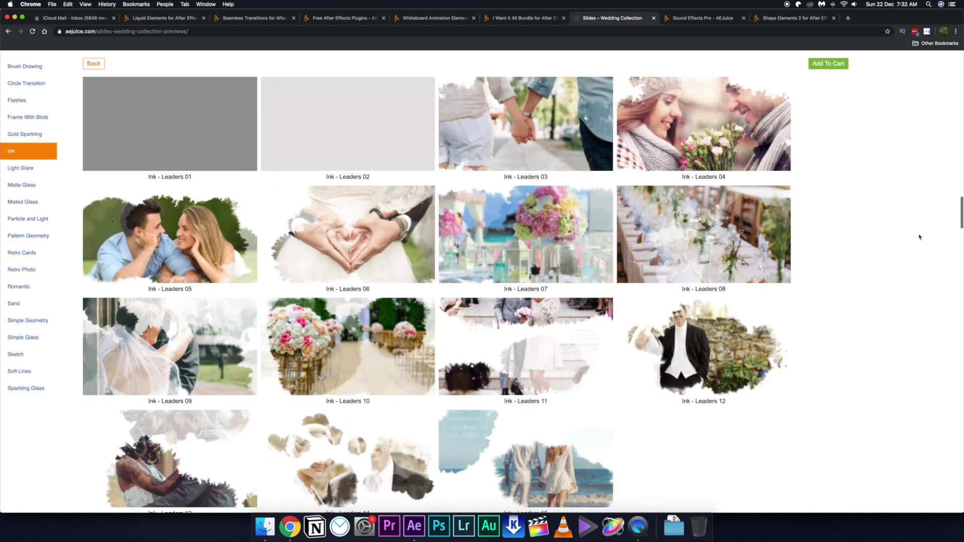